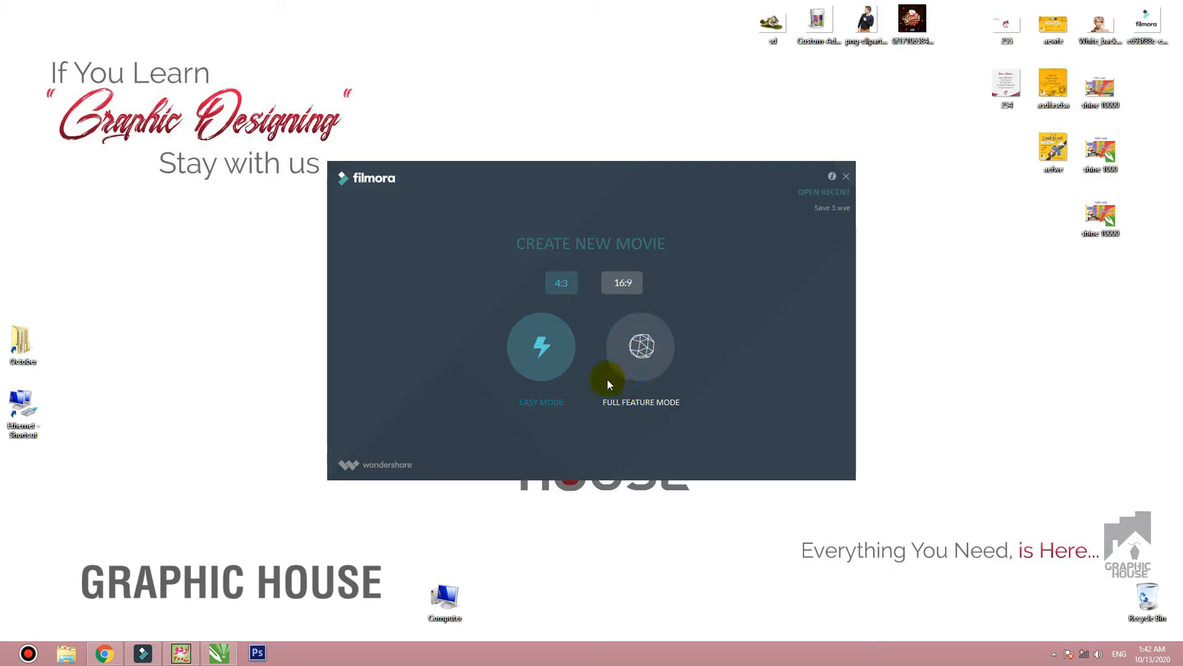
Open a 16:9 project in full feature mode and look through the music, text, transition and filter libraries before returning to media.
click(643, 361)
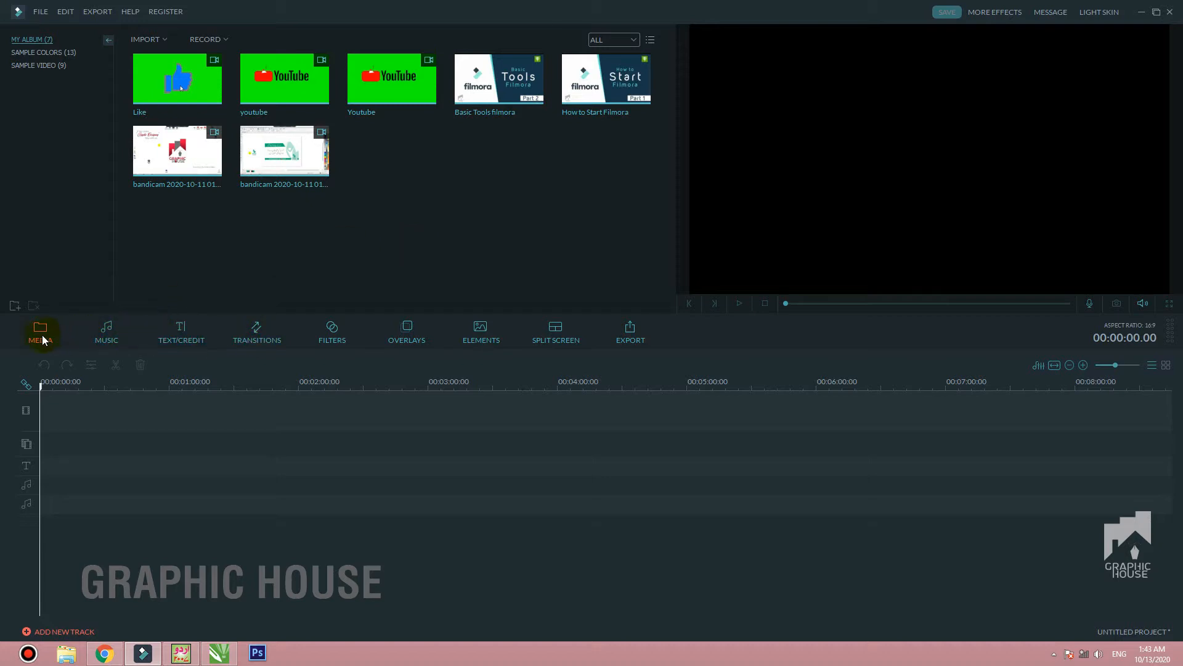
click(113, 336)
click(184, 335)
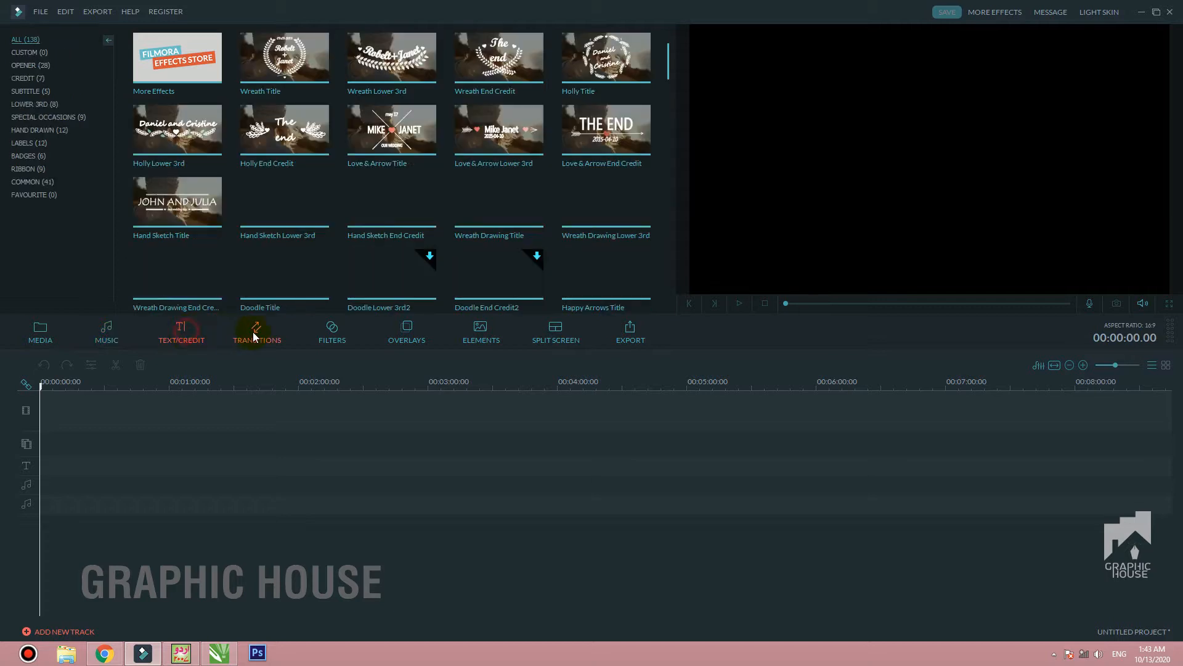
click(258, 336)
click(323, 333)
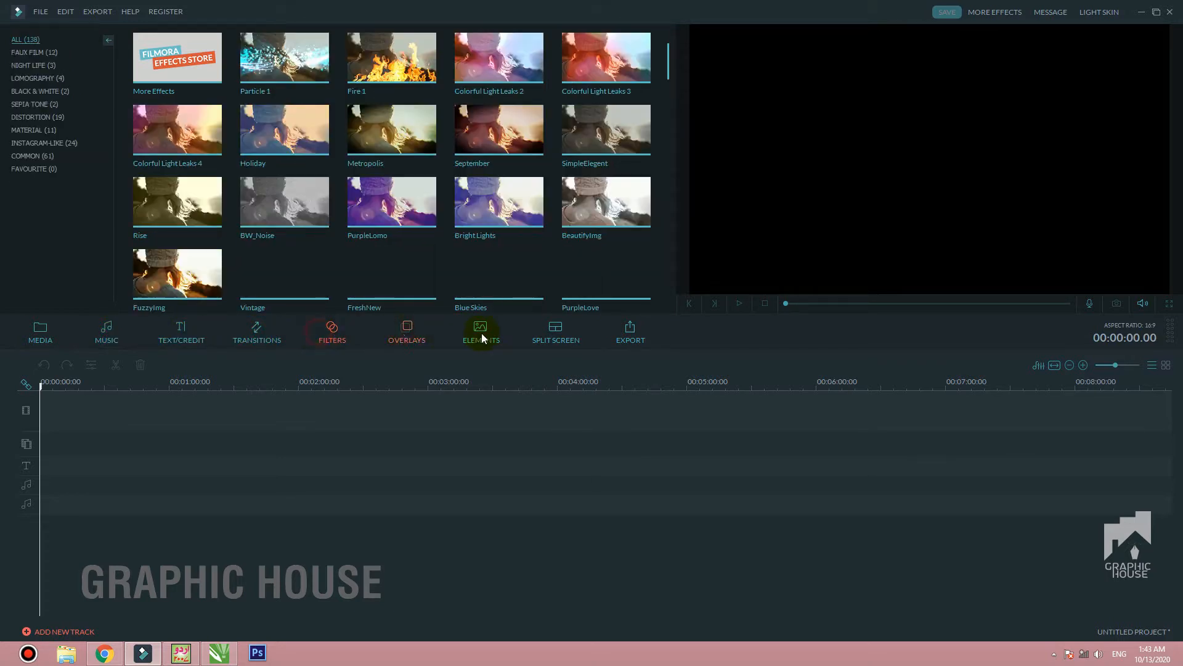
click(34, 338)
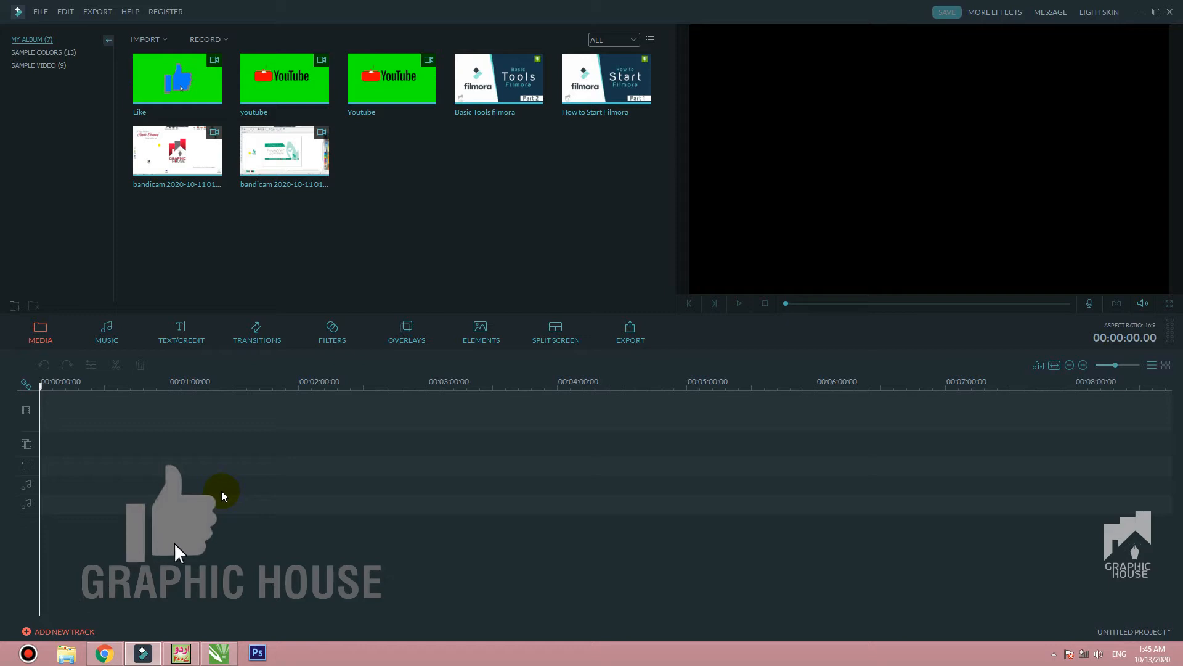
click(37, 13)
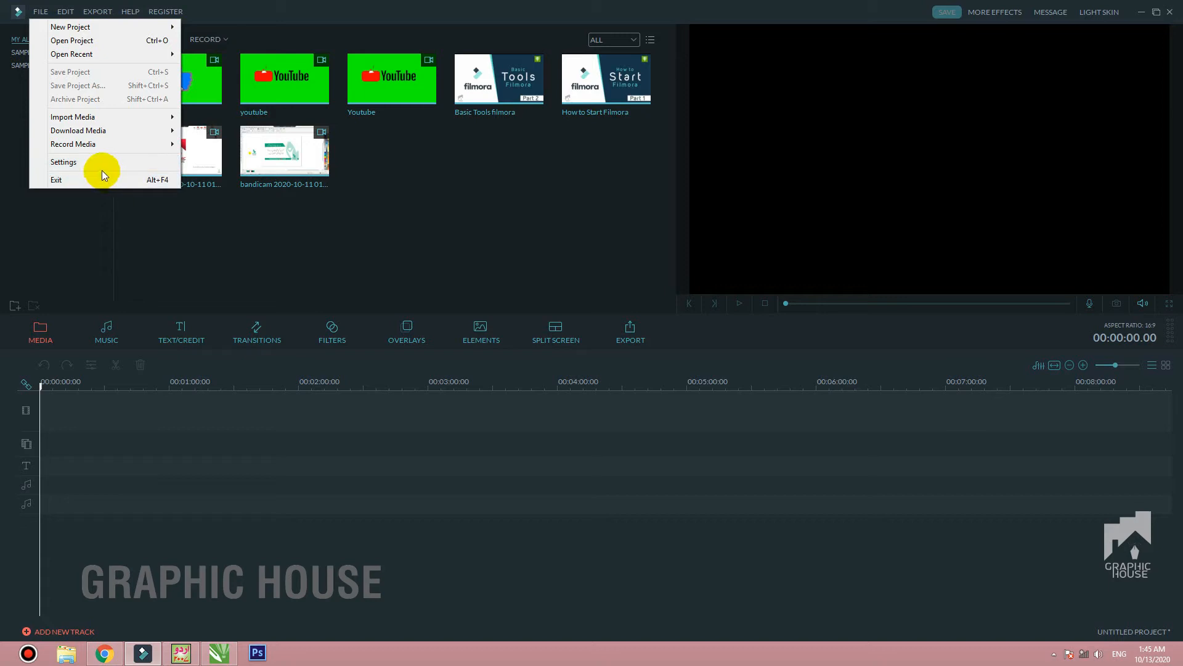
mouse_move(65, 18)
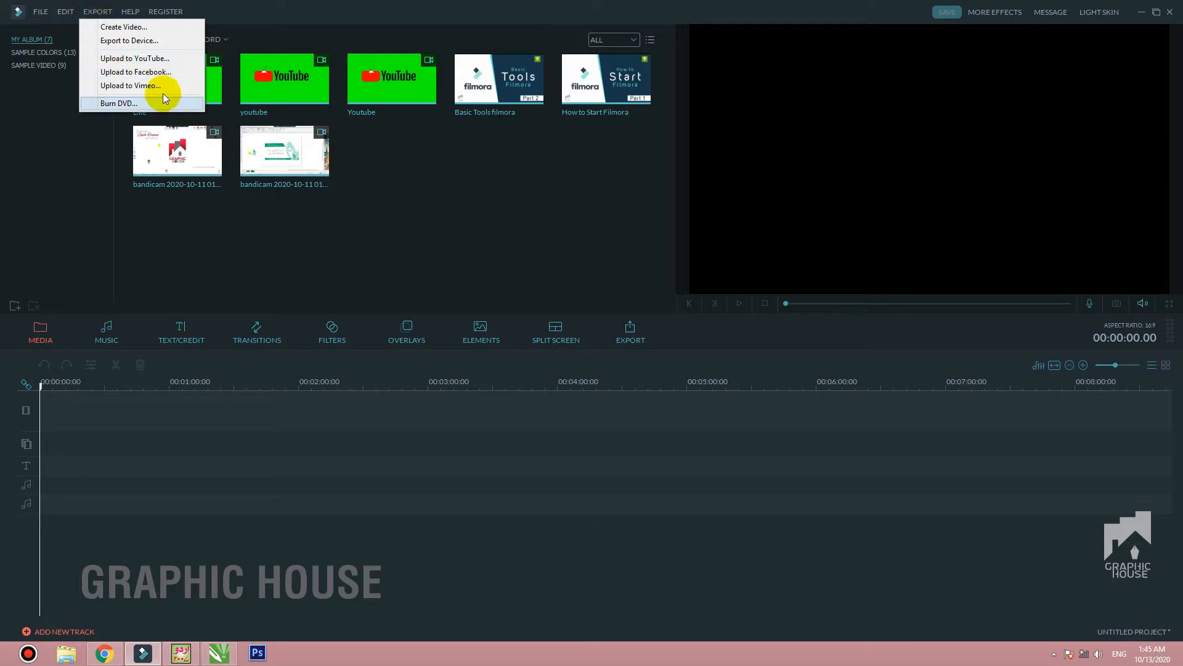
mouse_move(159, 12)
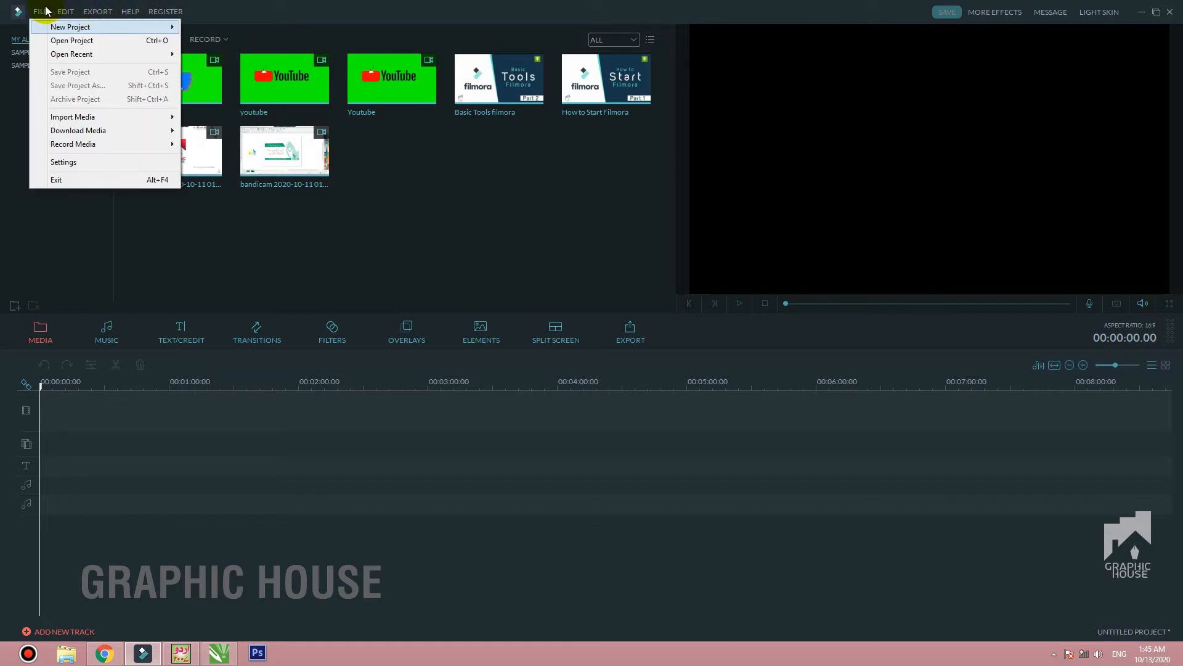
click(134, 437)
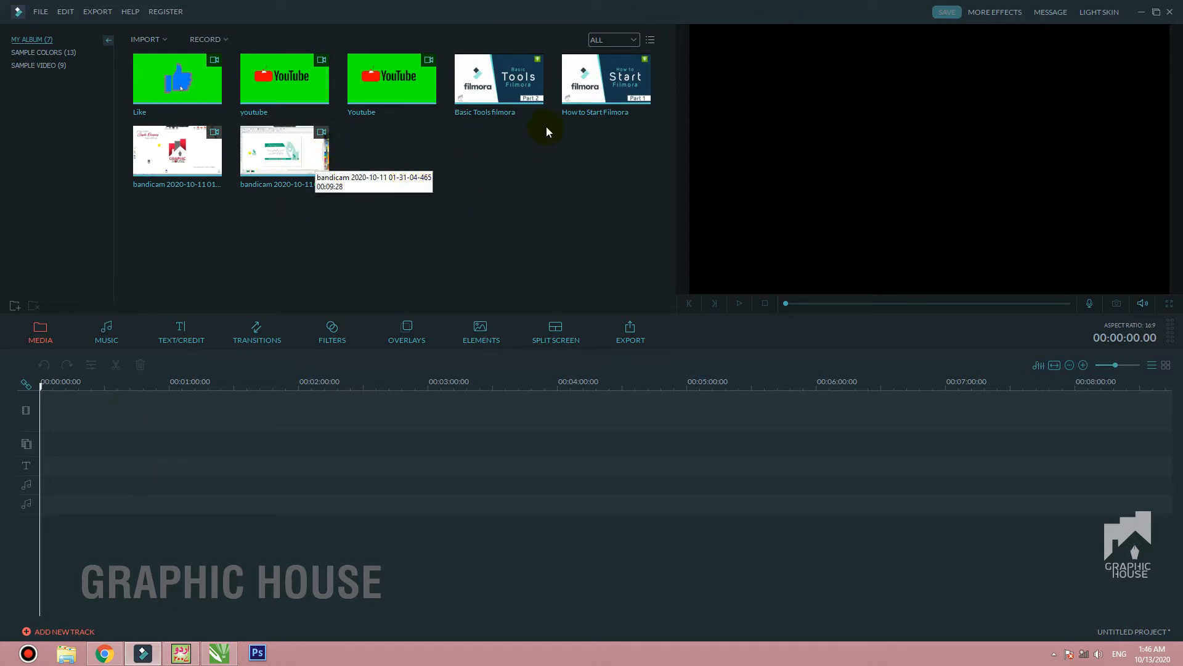
click(605, 81)
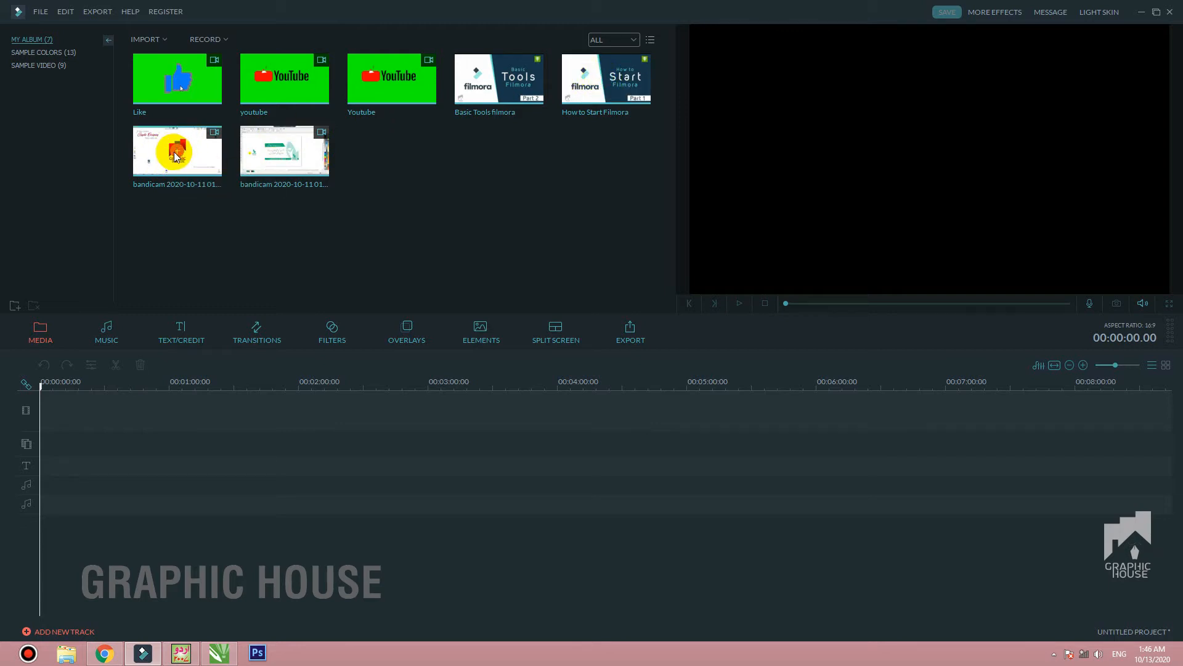
Try to import a Bandicam screen recording from the Bandicam documents folder into the media album.
click(150, 40)
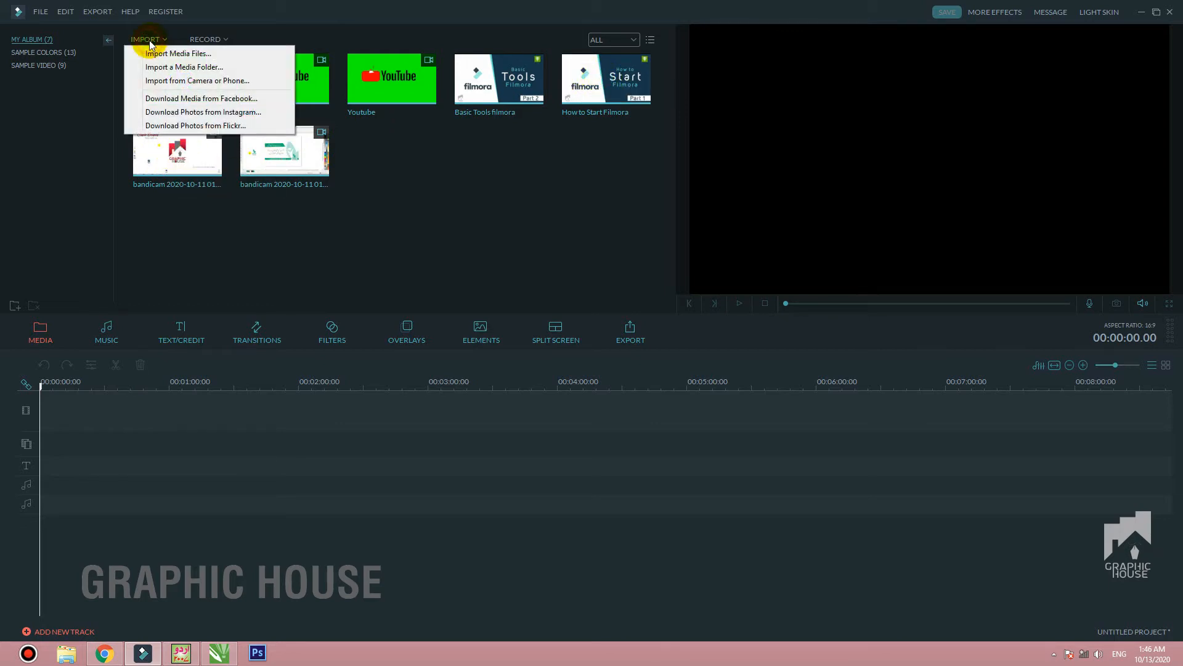
click(168, 56)
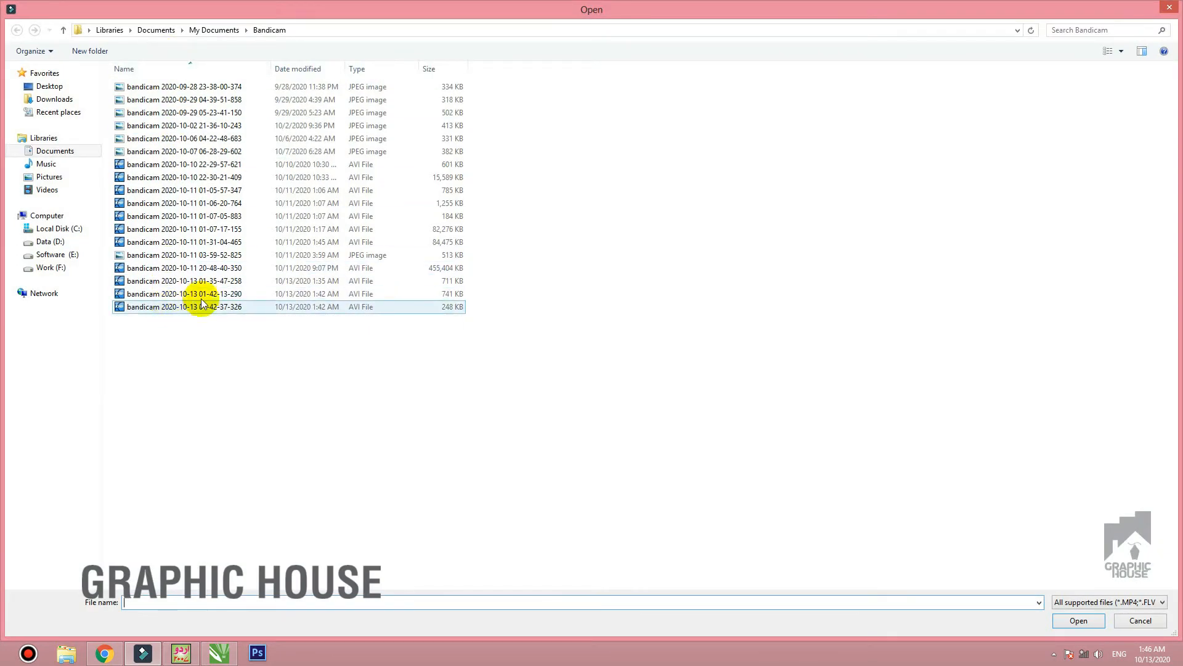
double_click(190, 239)
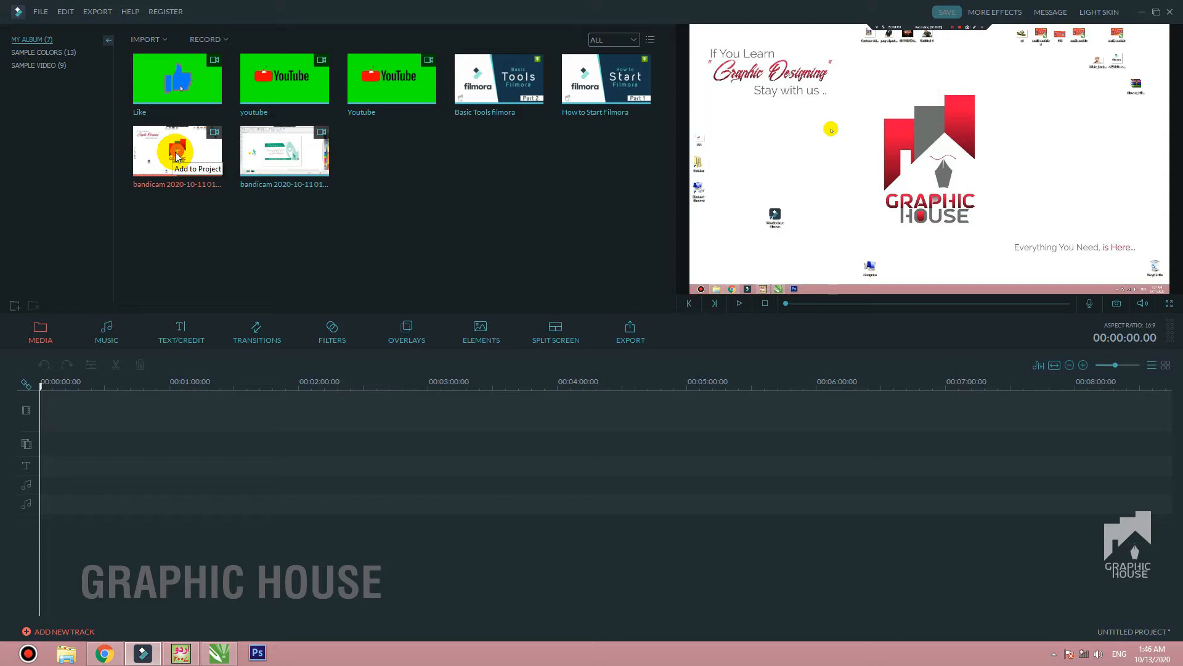
drag(176, 157, 339, 422)
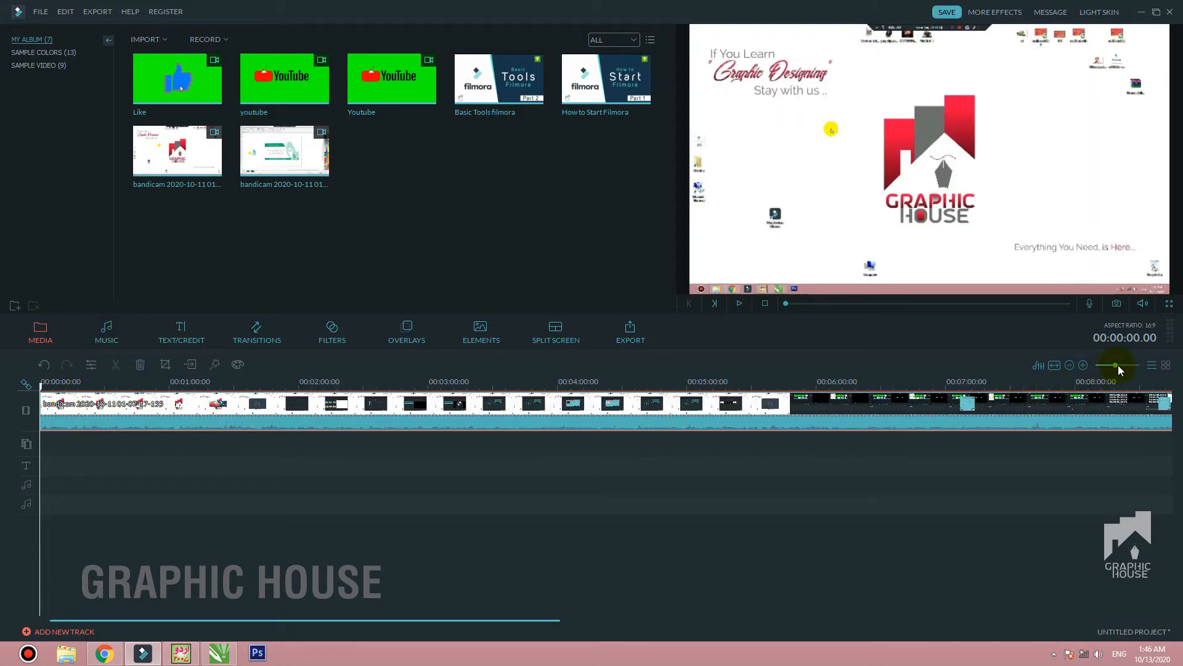
drag(1119, 365, 1112, 365)
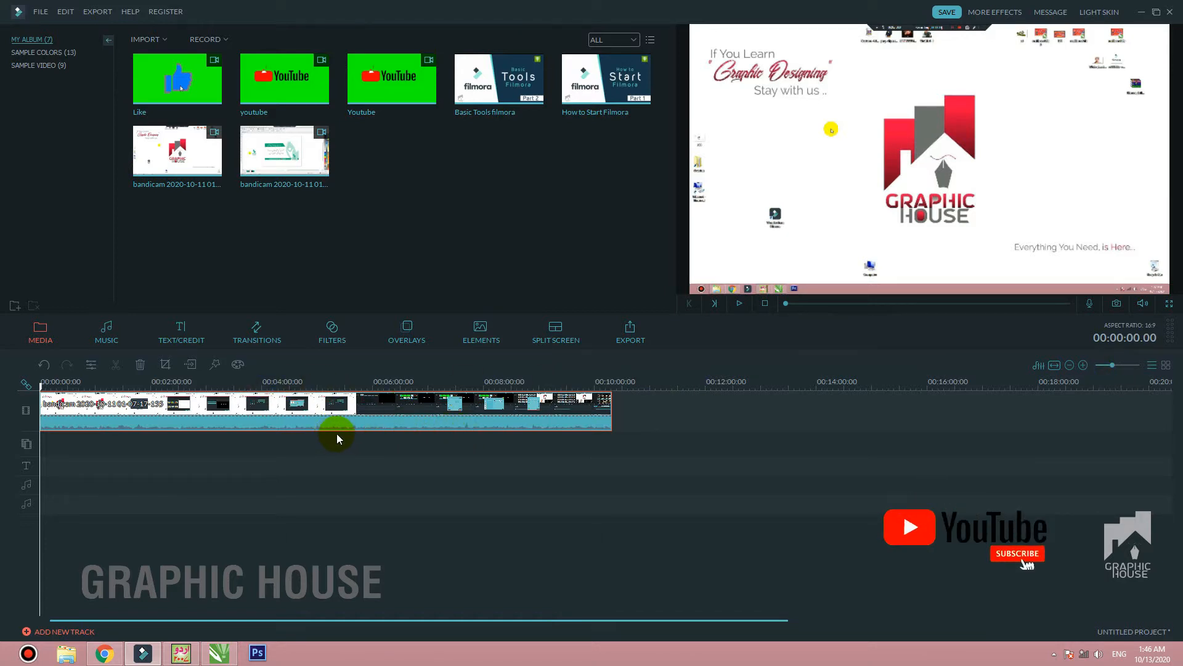
Browse the music, text and transition libraries, and return to the media album.
click(107, 332)
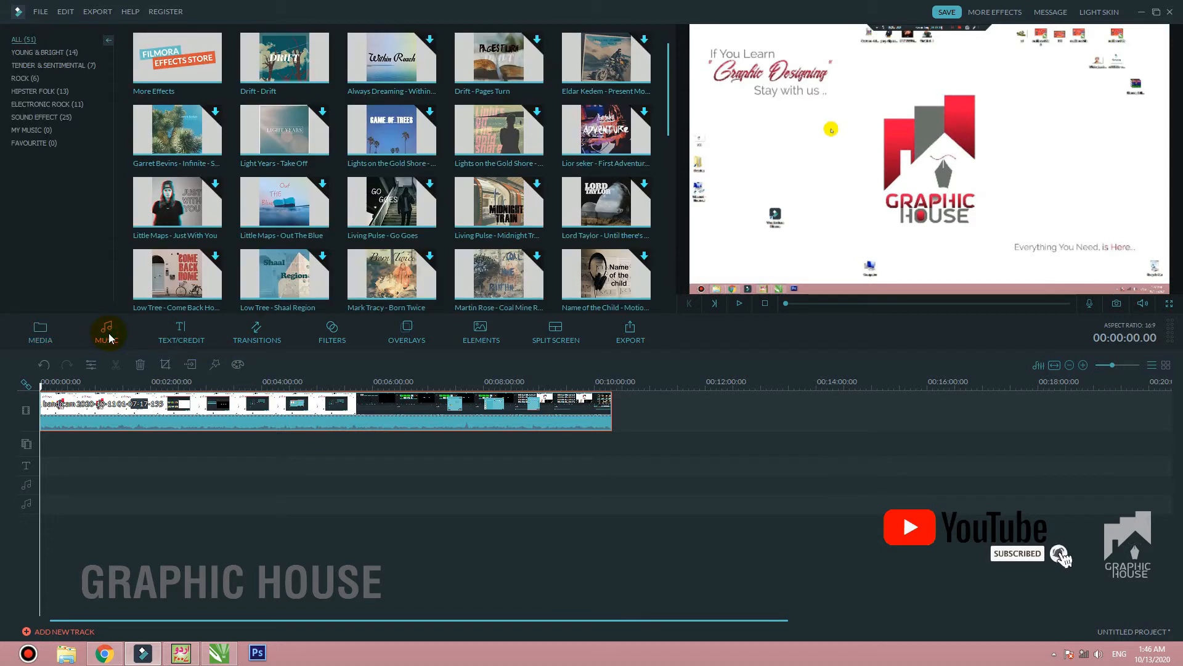
click(180, 336)
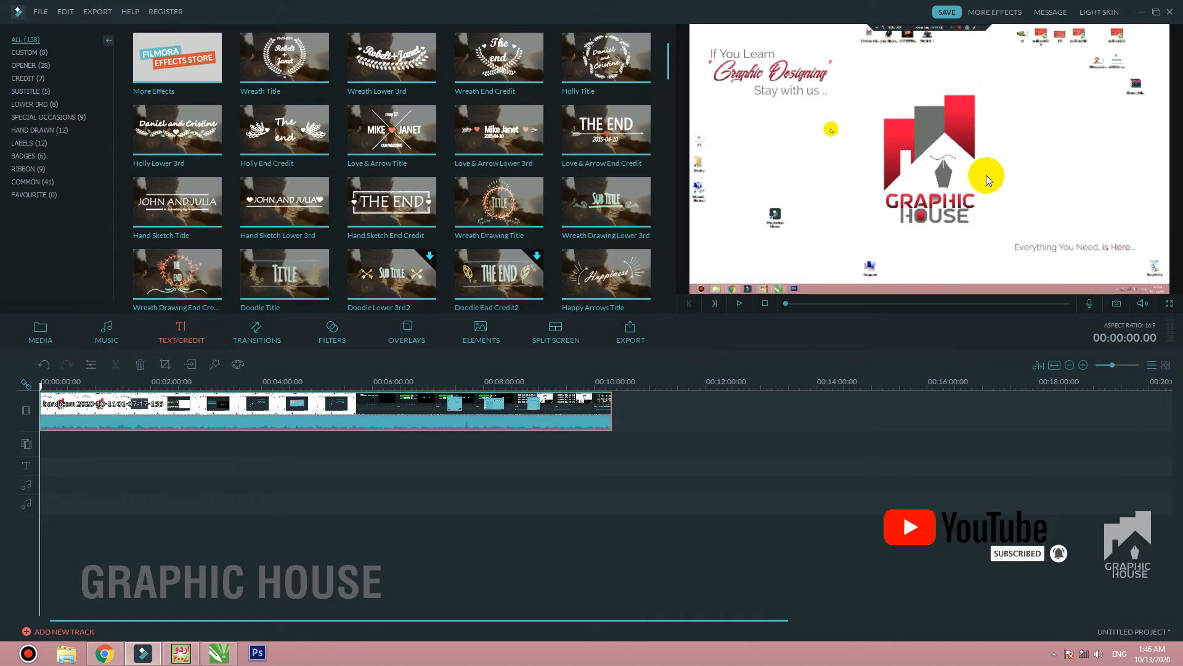
click(257, 330)
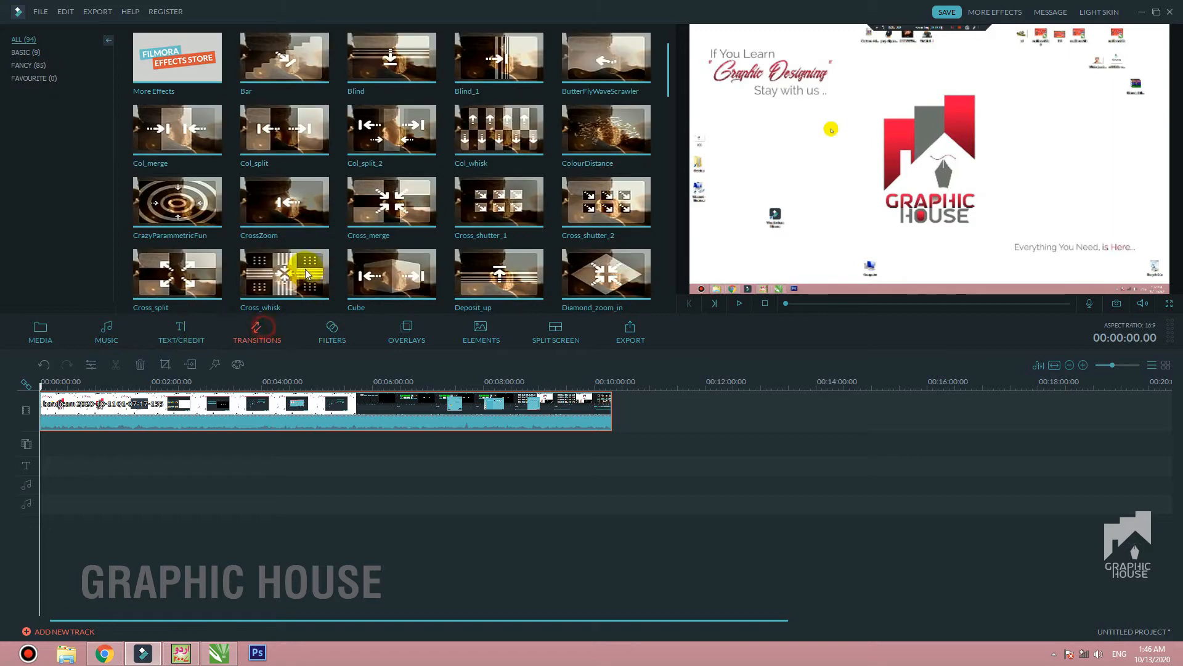
click(40, 336)
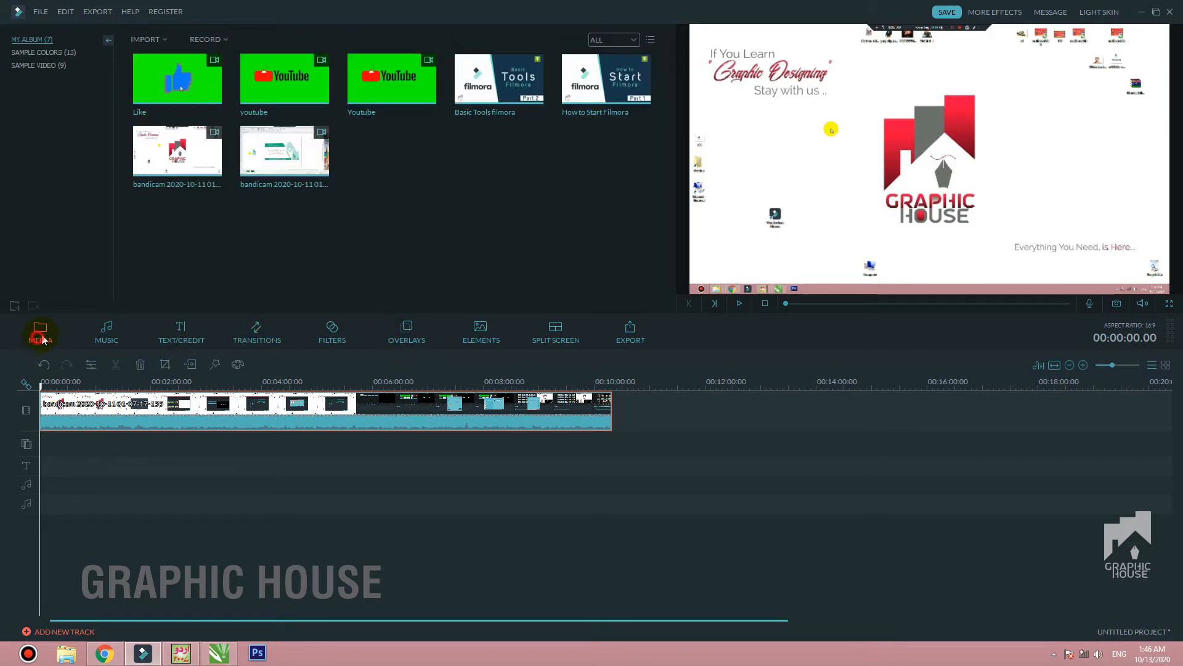
Insert the Basic Tools filmora image at the start of the video track, ahead of the recording.
click(498, 80)
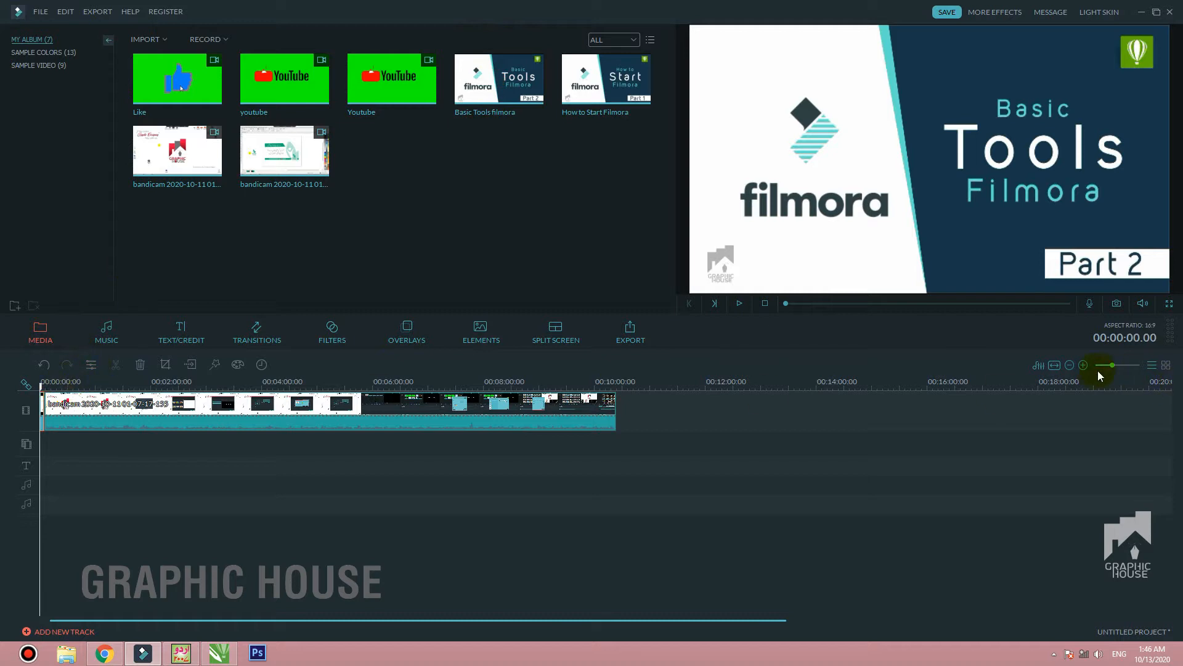
mouse_move(1115, 370)
mouse_down()
mouse_move(1103, 370)
mouse_move(1118, 368)
mouse_up()
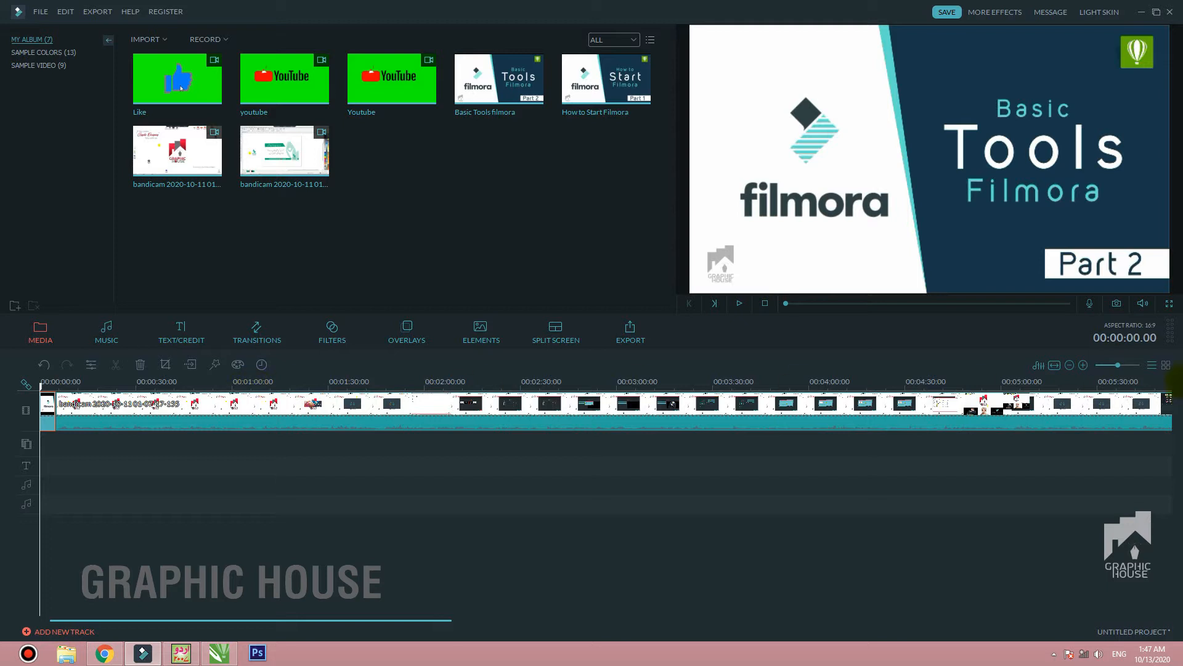
drag(1119, 366, 1108, 370)
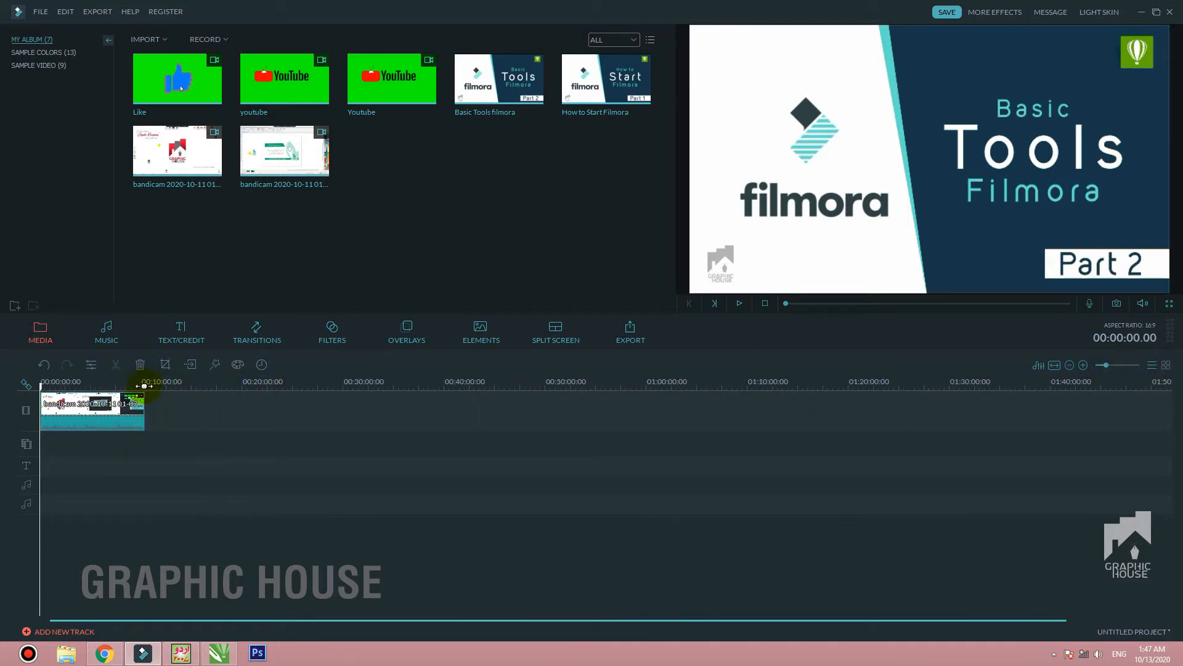
drag(1106, 370, 1113, 368)
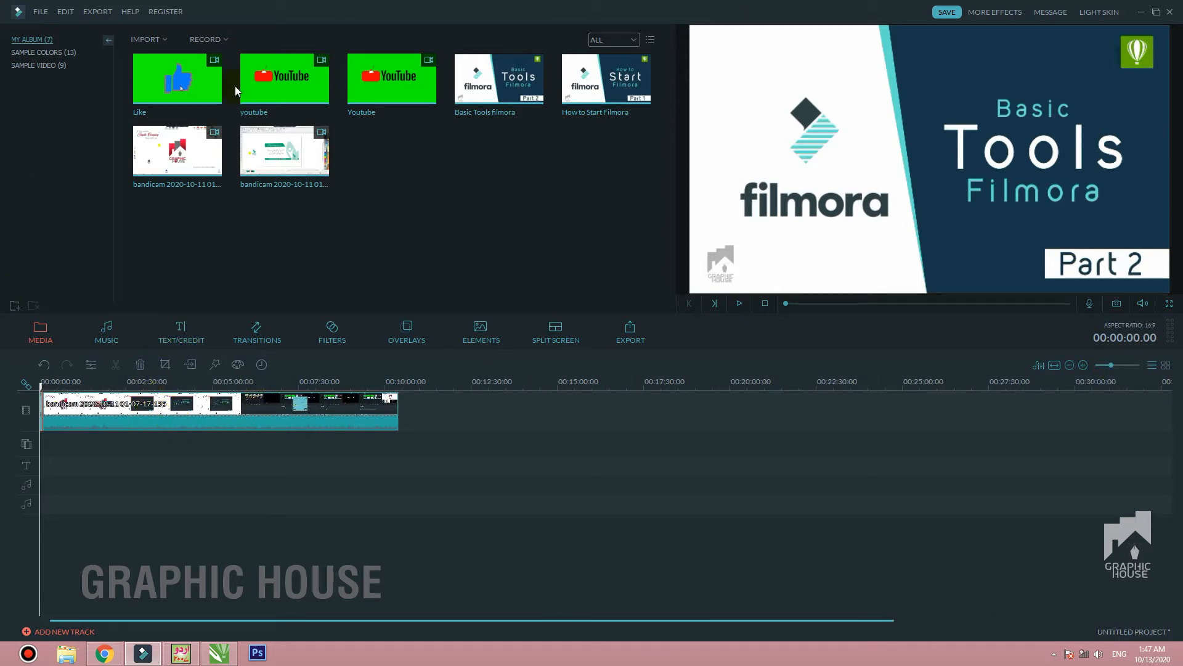
Split the recording on the video track at 00:04:40.17.
click(158, 384)
click(195, 385)
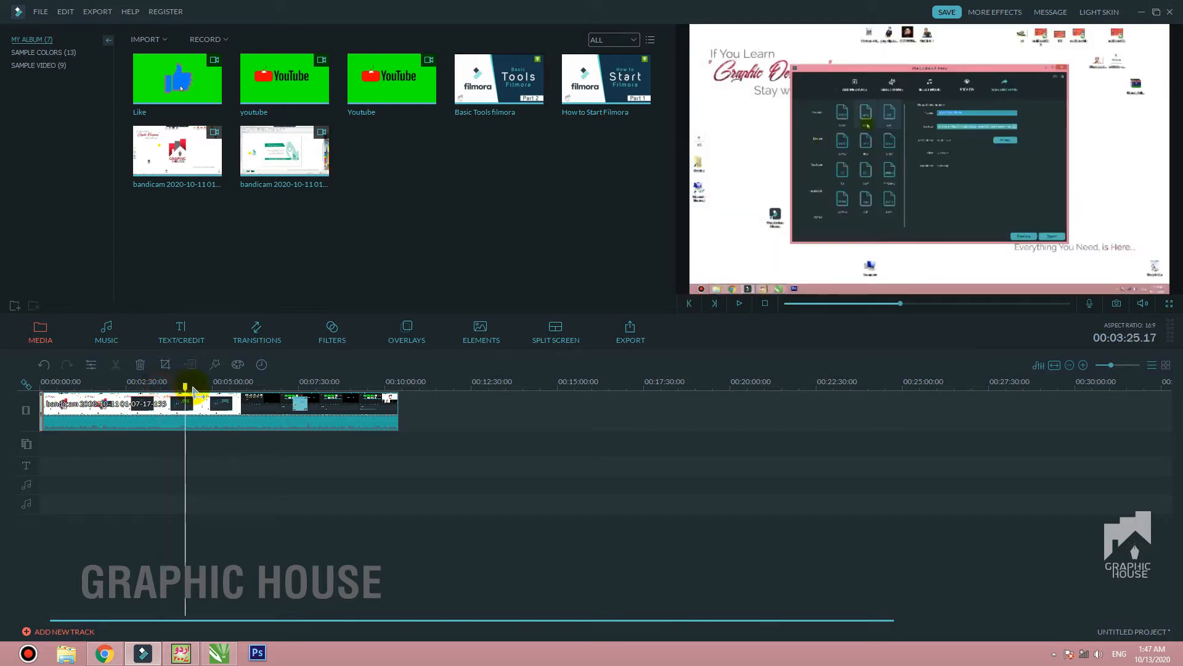
drag(175, 390, 202, 396)
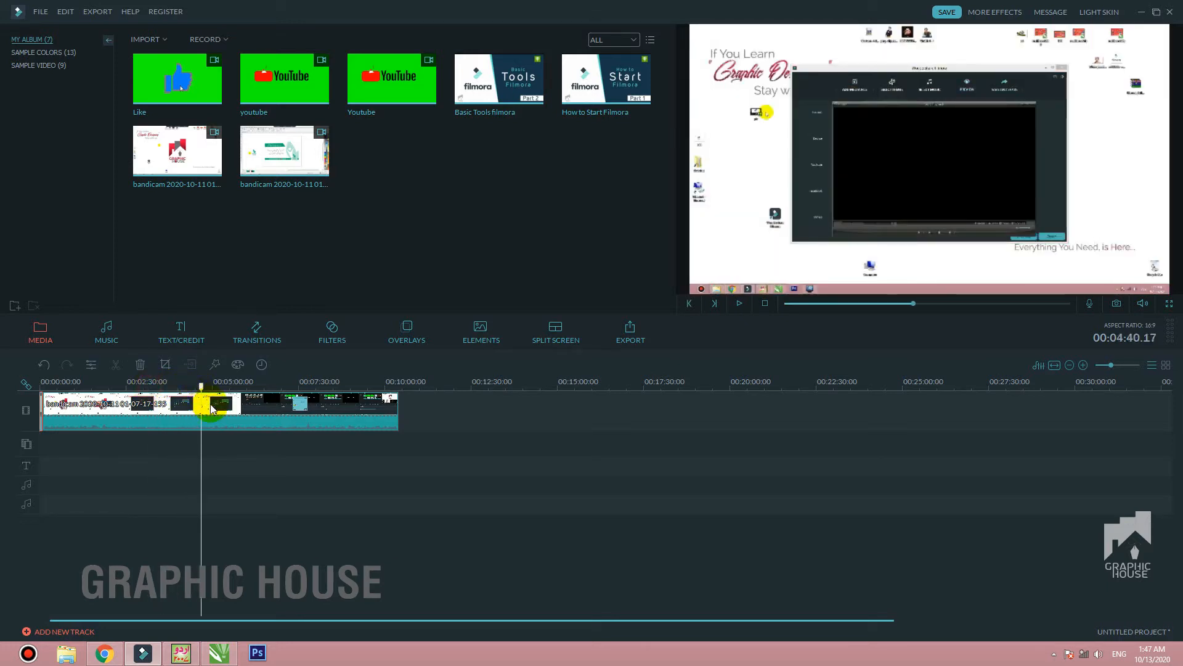
click(219, 409)
click(115, 366)
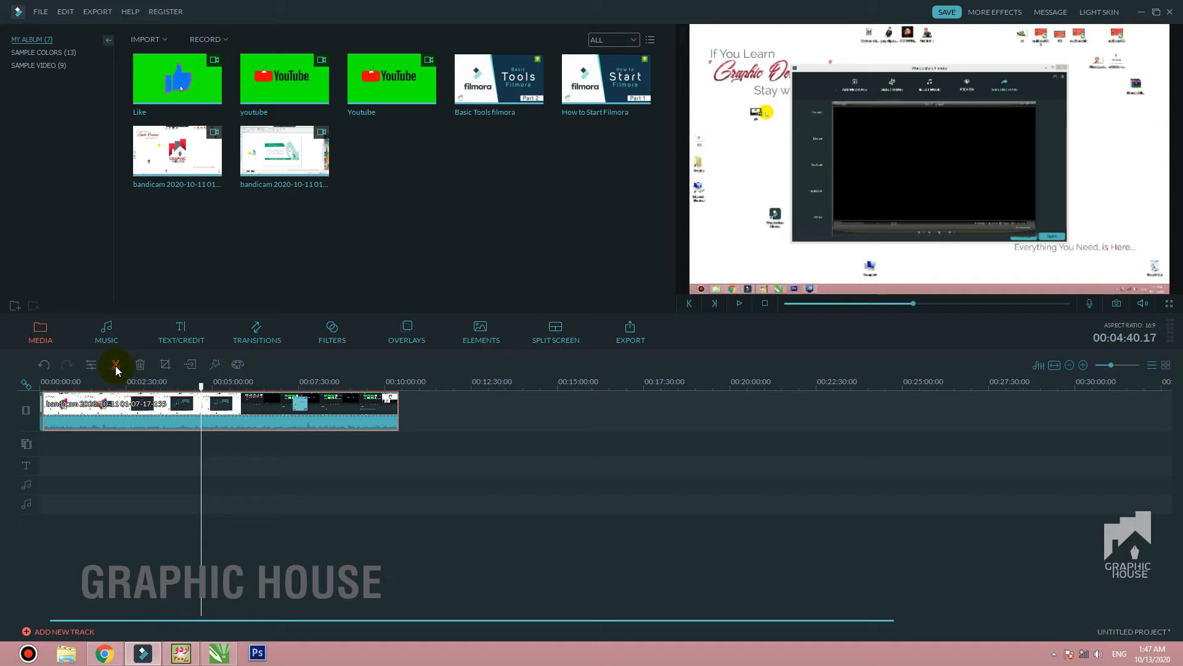
click(116, 367)
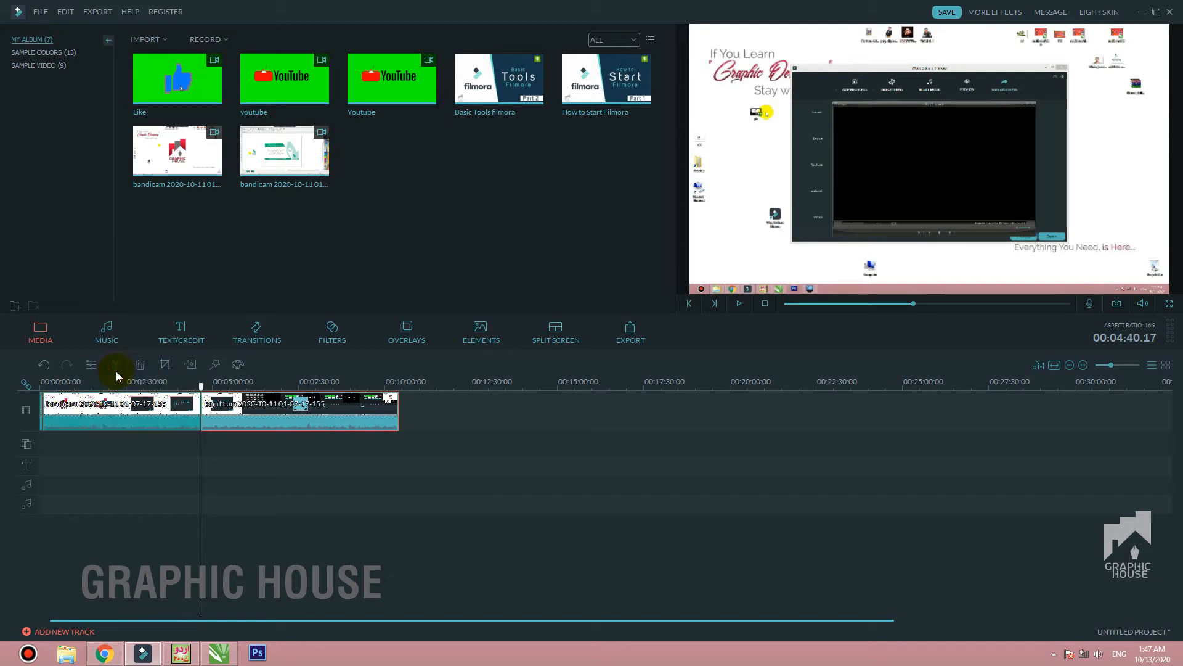
Split the recording again at 00:05:05.09 and delete the short segment between the two cuts.
drag(201, 390, 215, 392)
click(116, 365)
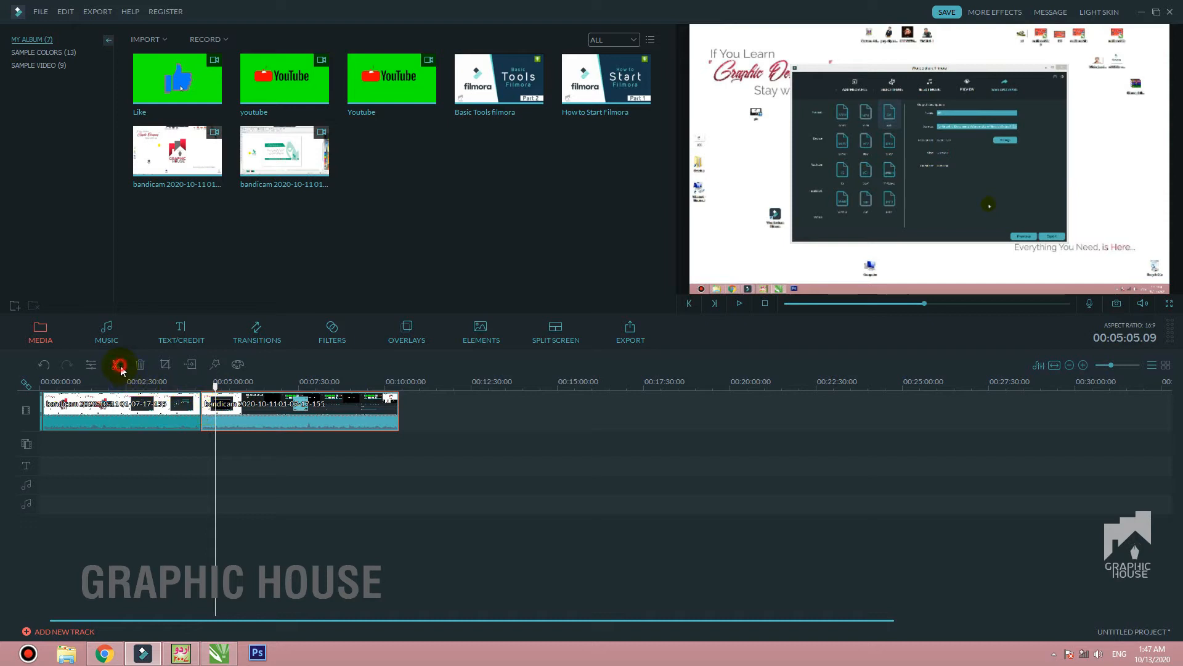
click(212, 403)
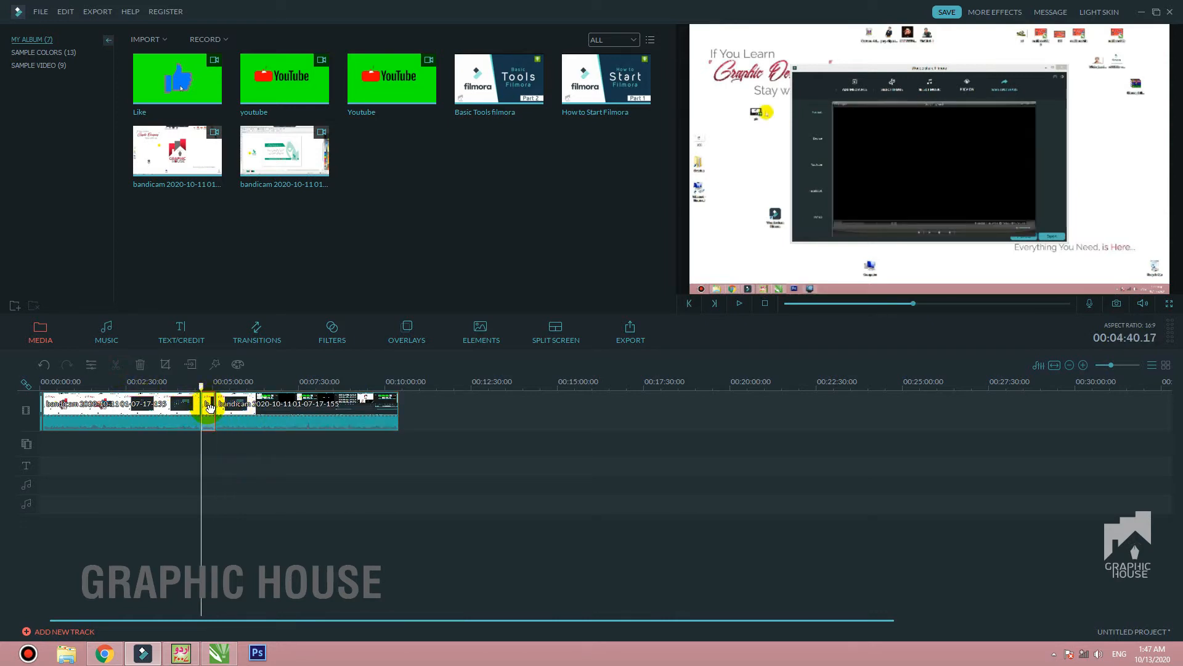
key(Delete)
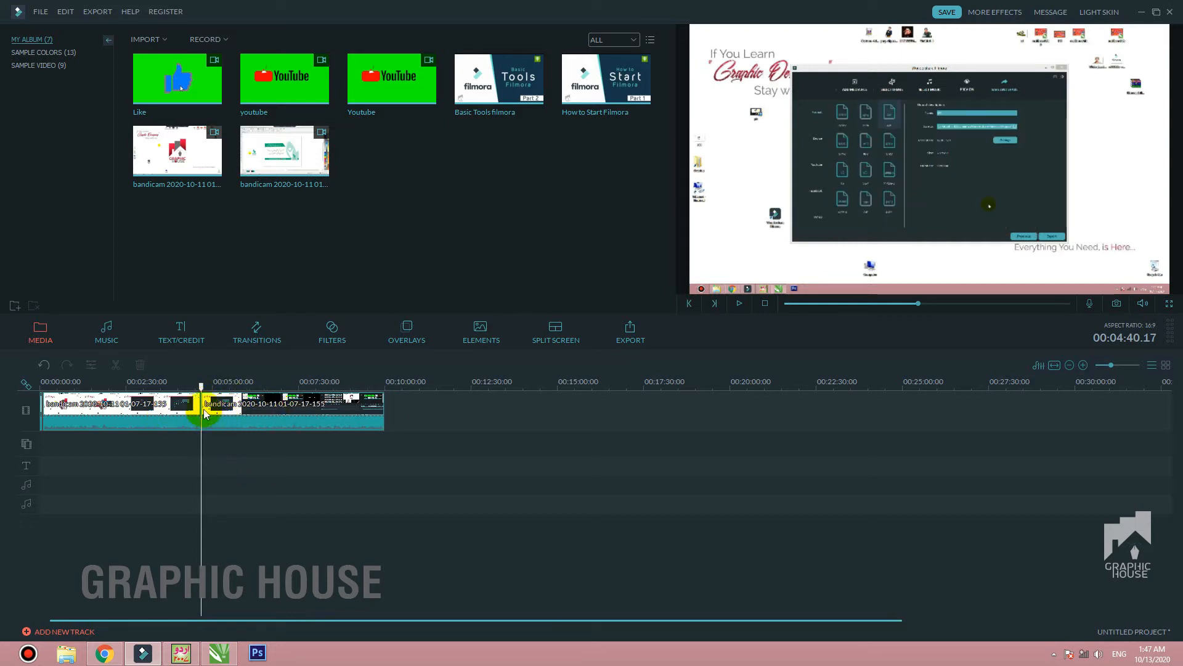
drag(201, 390, 185, 392)
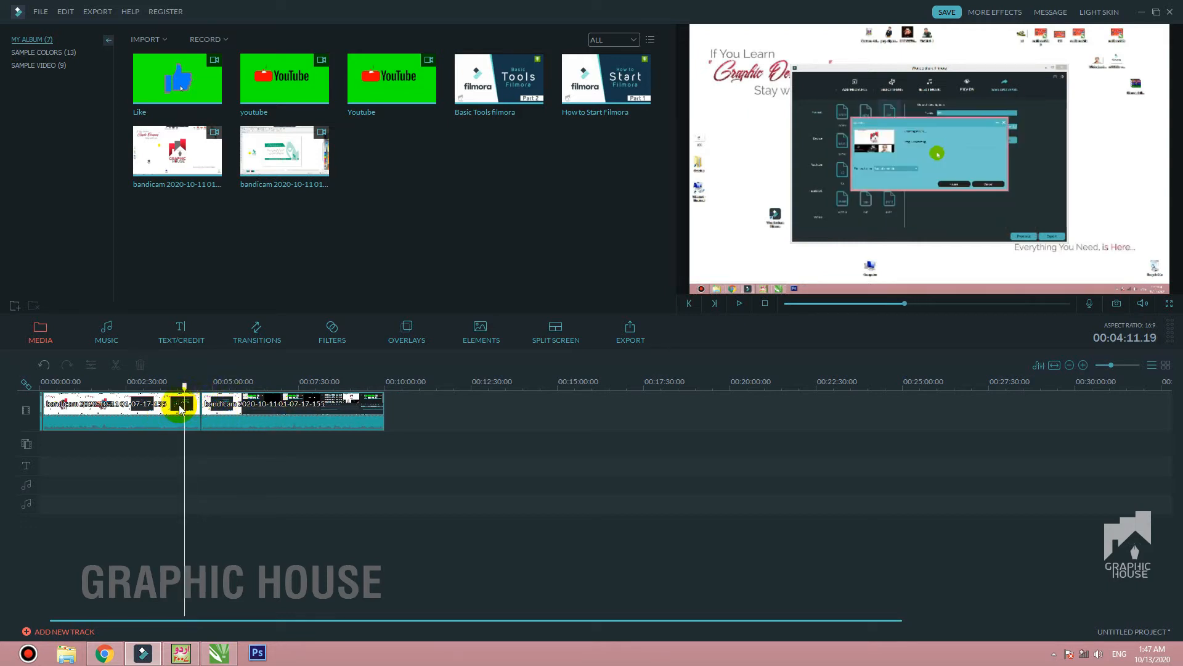
click(339, 405)
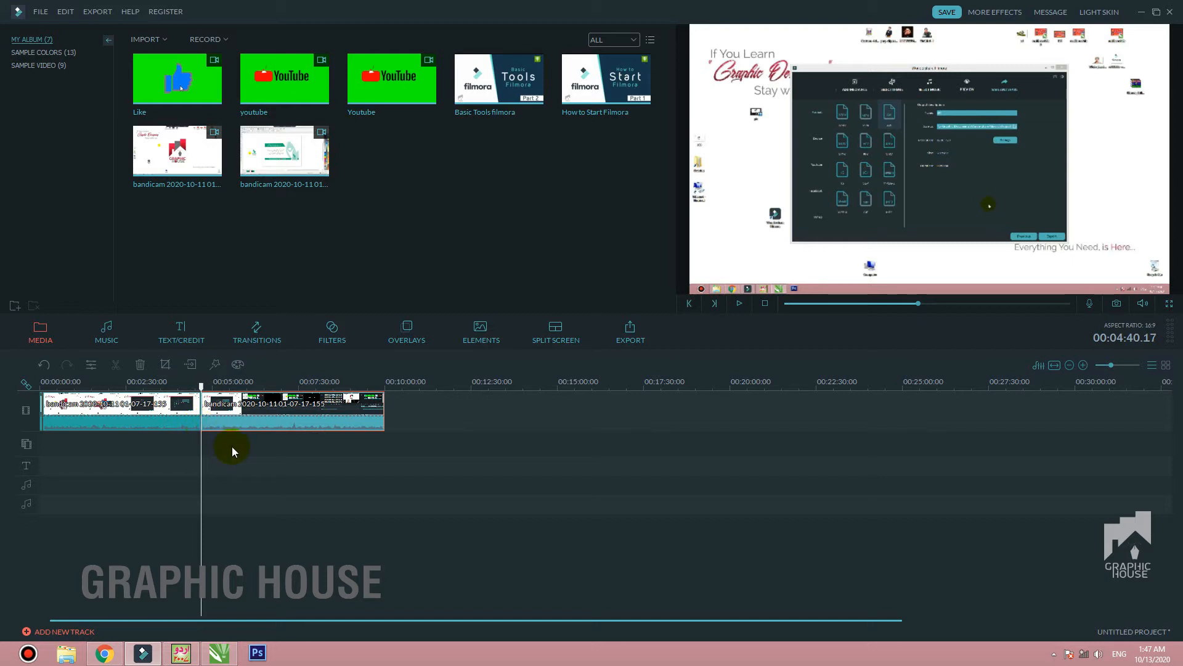
Import the images 254, 255 and the Filmora logo picture from the Desktop into the media album.
click(148, 39)
click(176, 52)
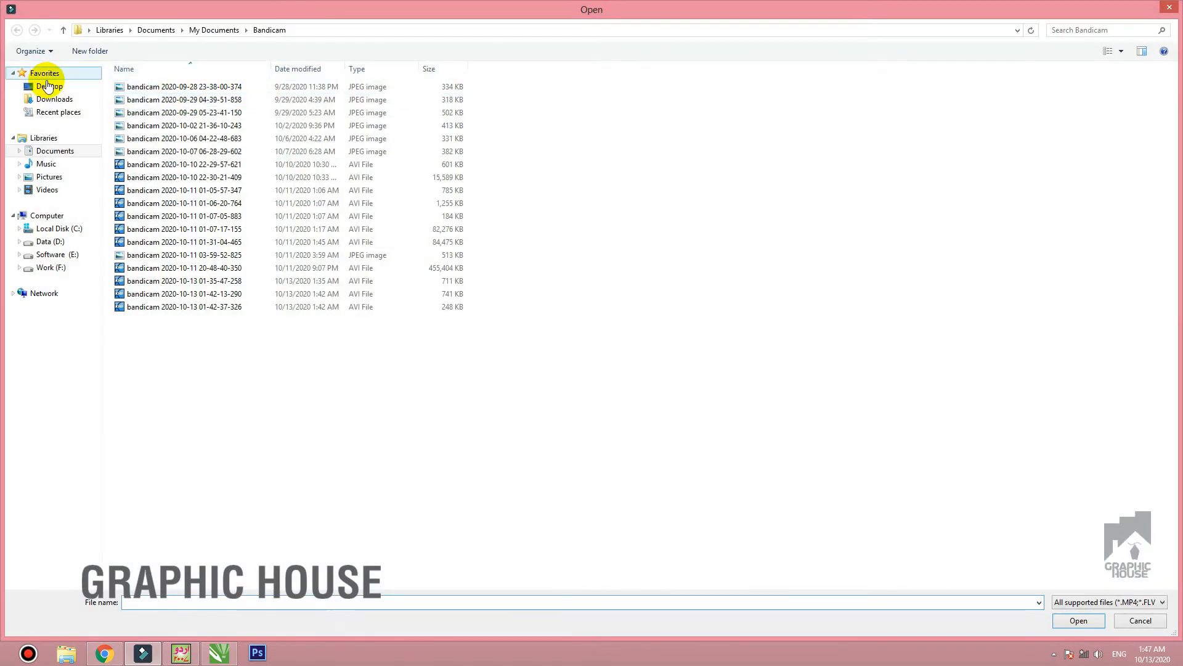
click(48, 86)
click(562, 121)
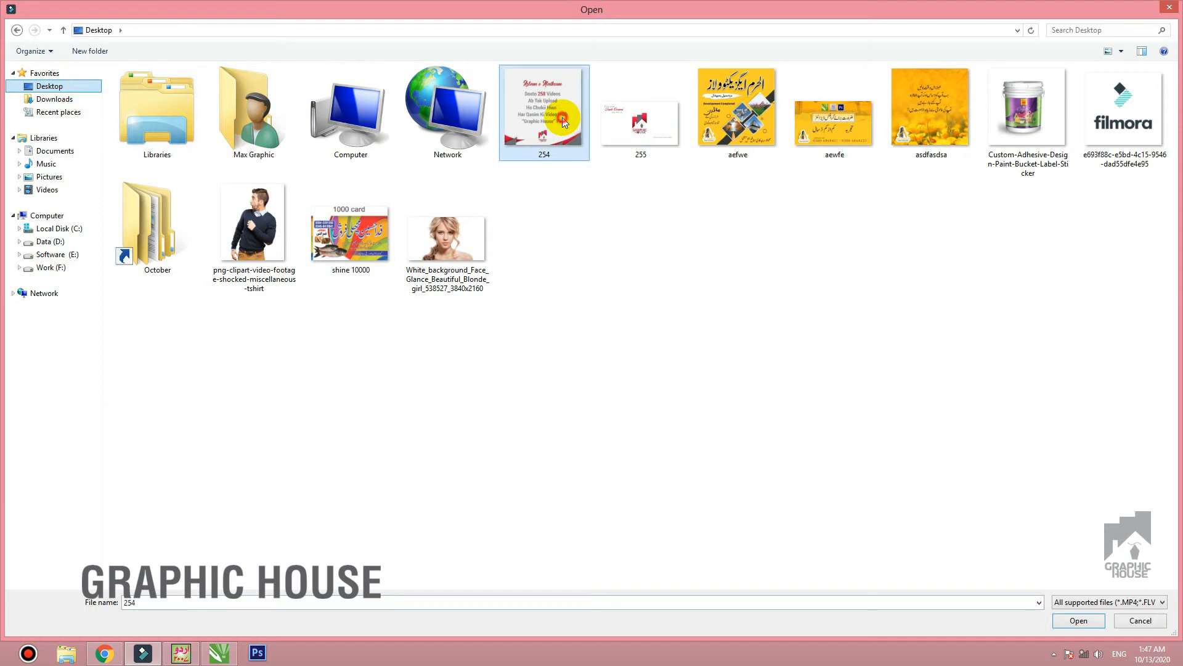
ctrl+click(644, 132)
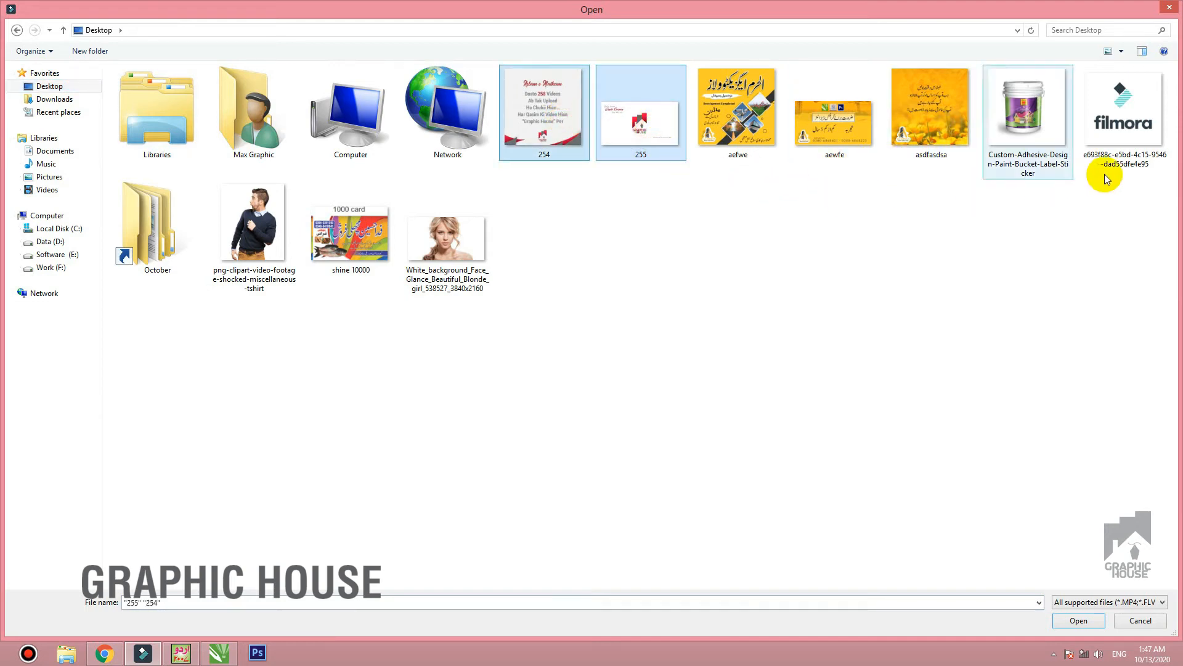
ctrl+click(1130, 129)
key(Return)
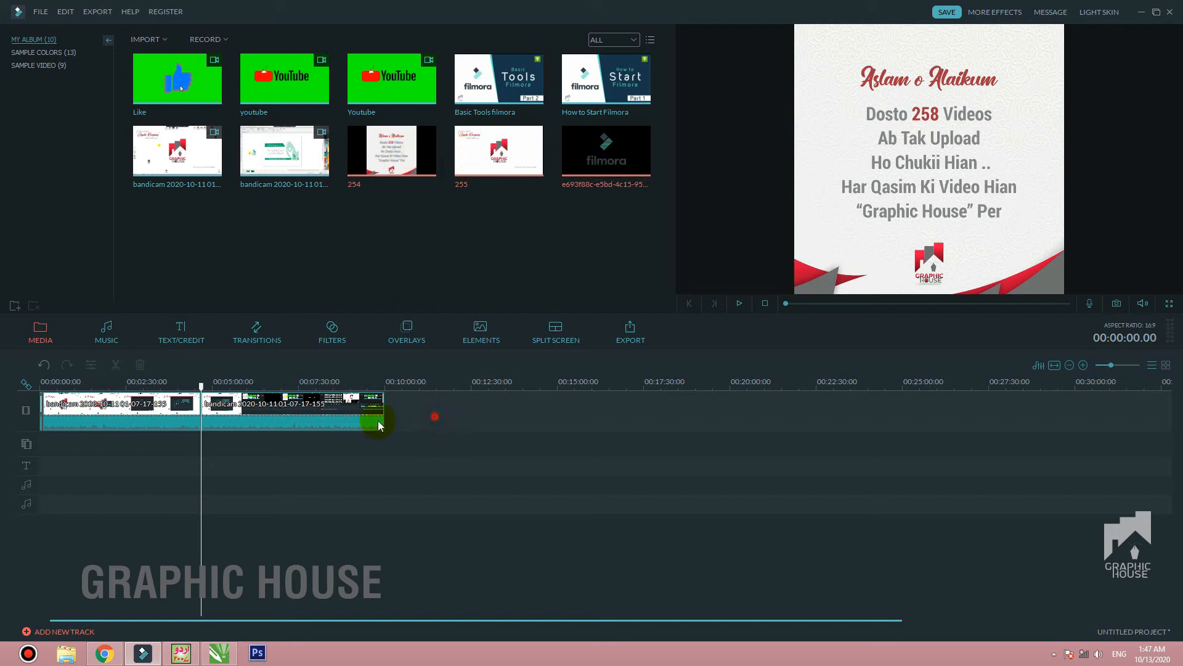
Clear the timeline and fill the video track with the images How to Start Filmora, Basic Tools filmora, 254, the Filmora logo and 255.
drag(379, 422, 3, 426)
key(Delete)
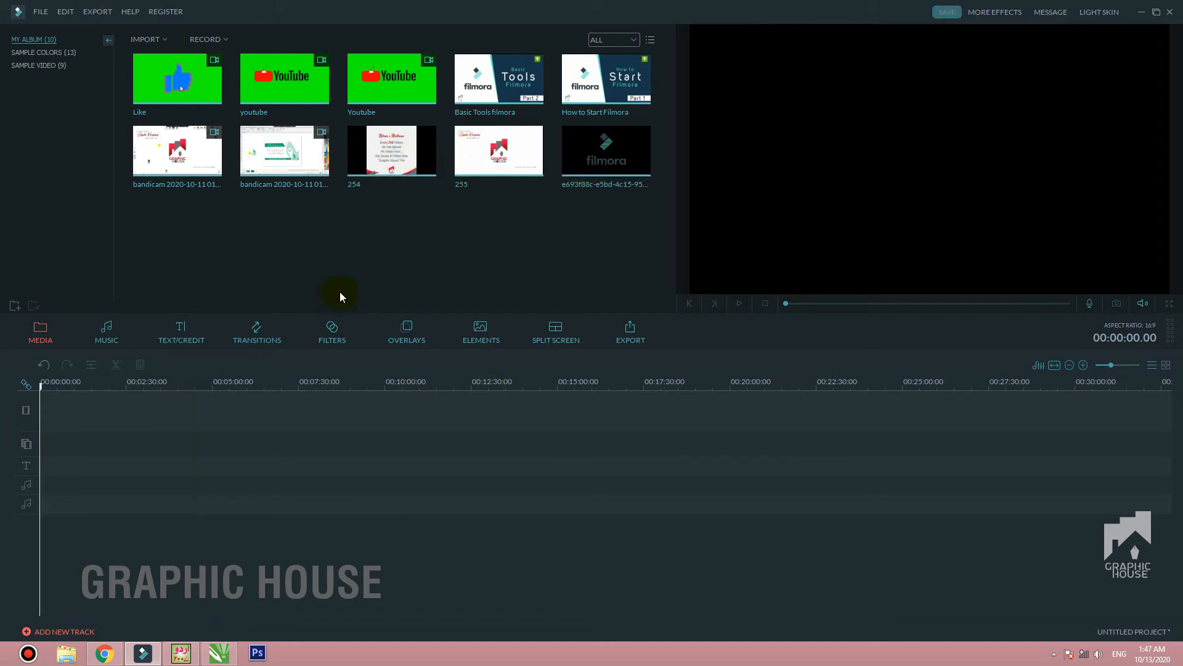
click(501, 156)
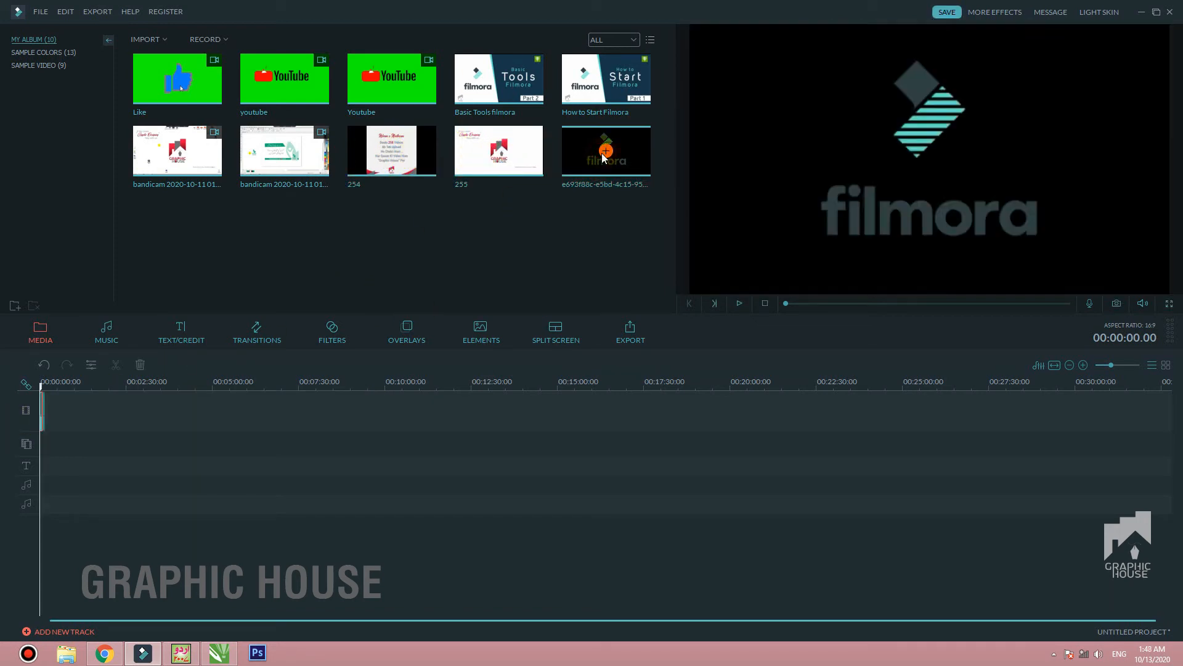
click(392, 151)
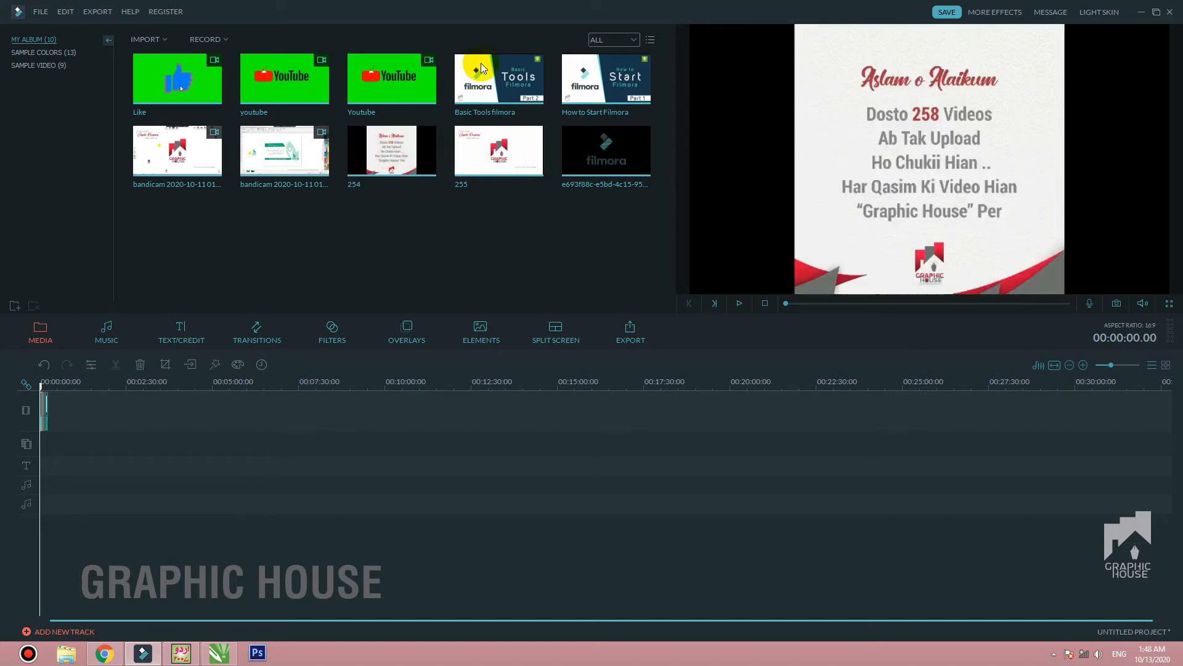
click(499, 79)
click(606, 79)
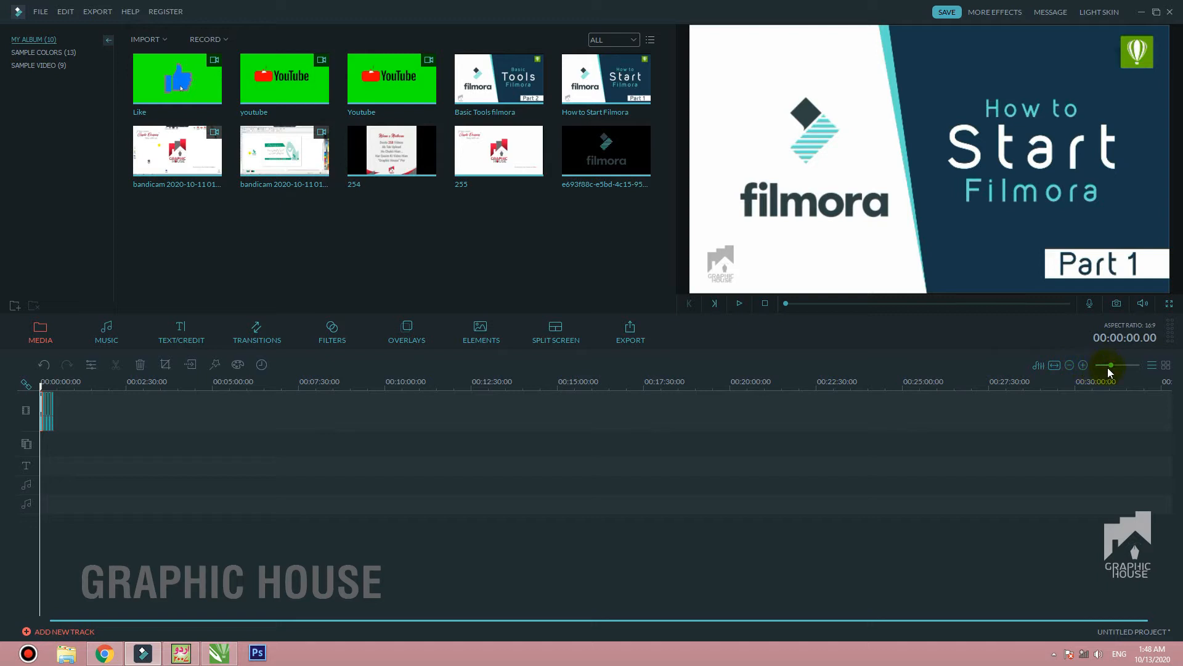
drag(1110, 370, 1128, 370)
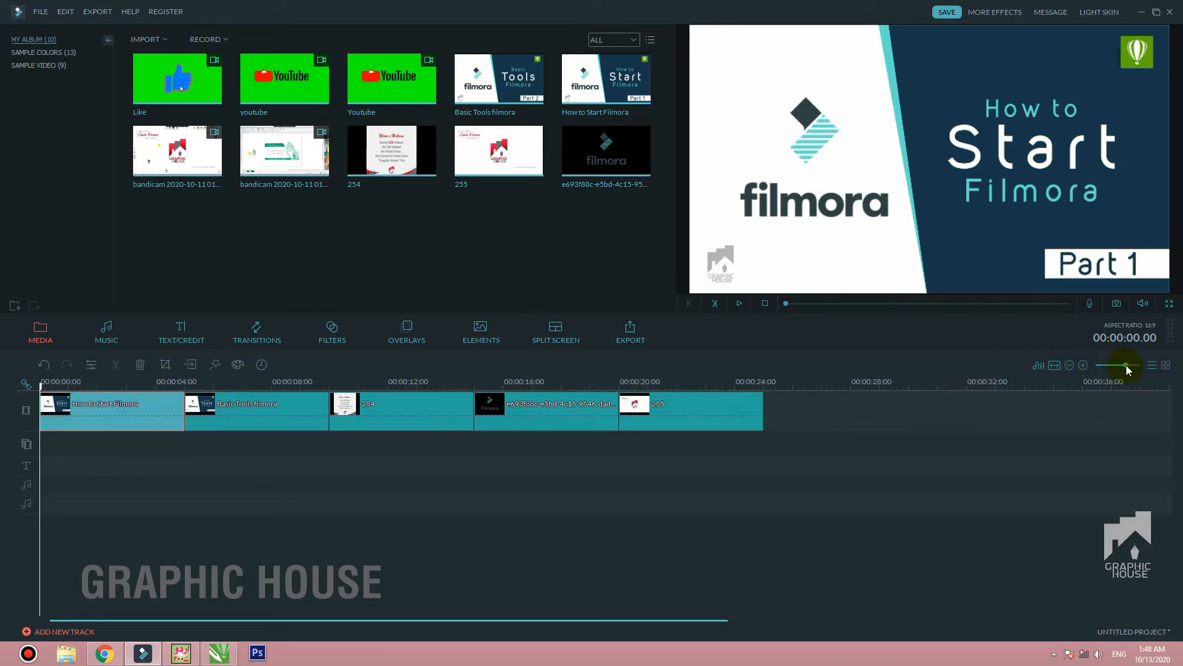
click(742, 303)
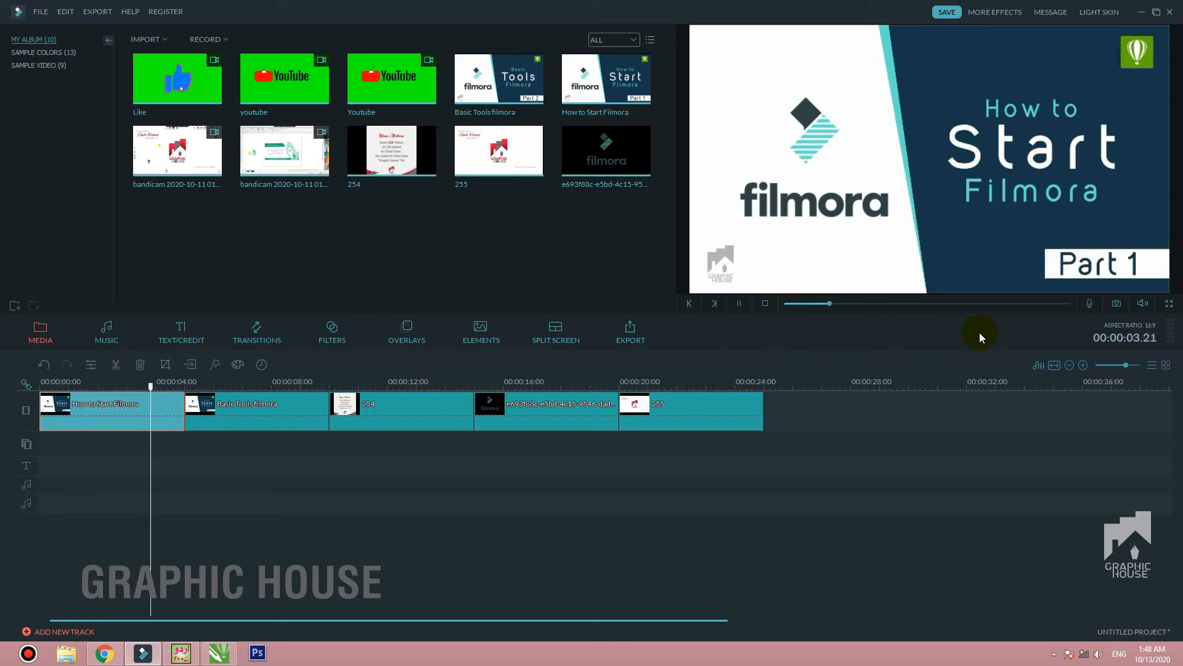
click(766, 303)
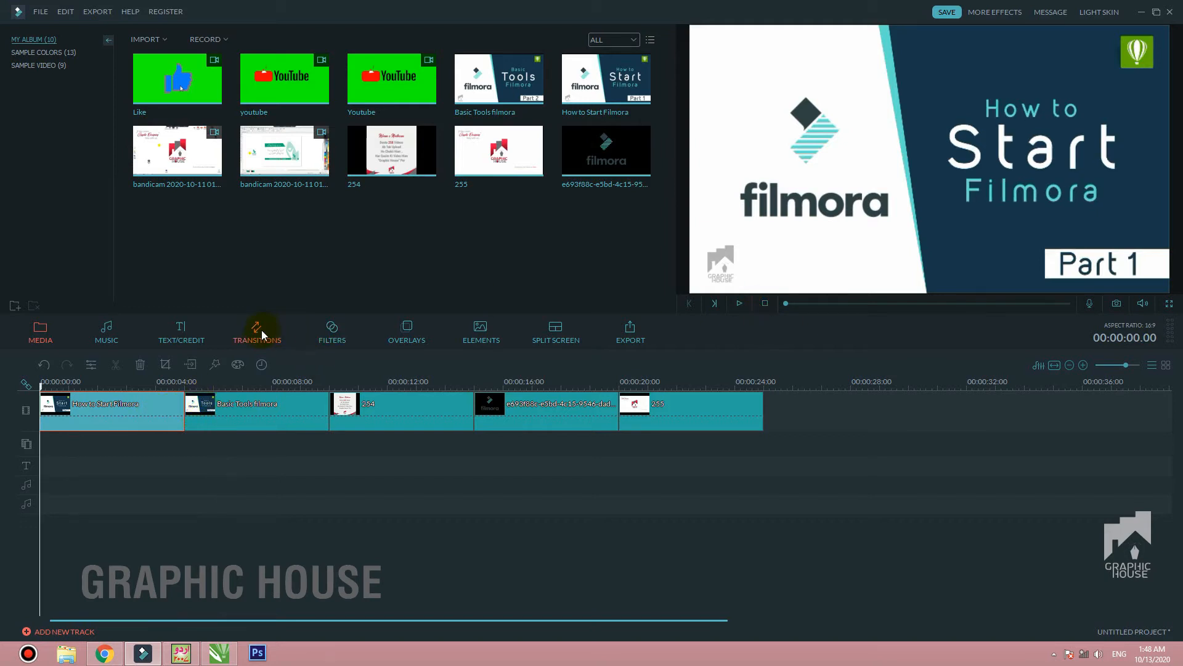
Place the Col_split_2, Cube and Deposit_up transitions, in that order, at the first three cuts between the images and preview the sequence.
click(262, 335)
drag(394, 131, 179, 410)
click(270, 417)
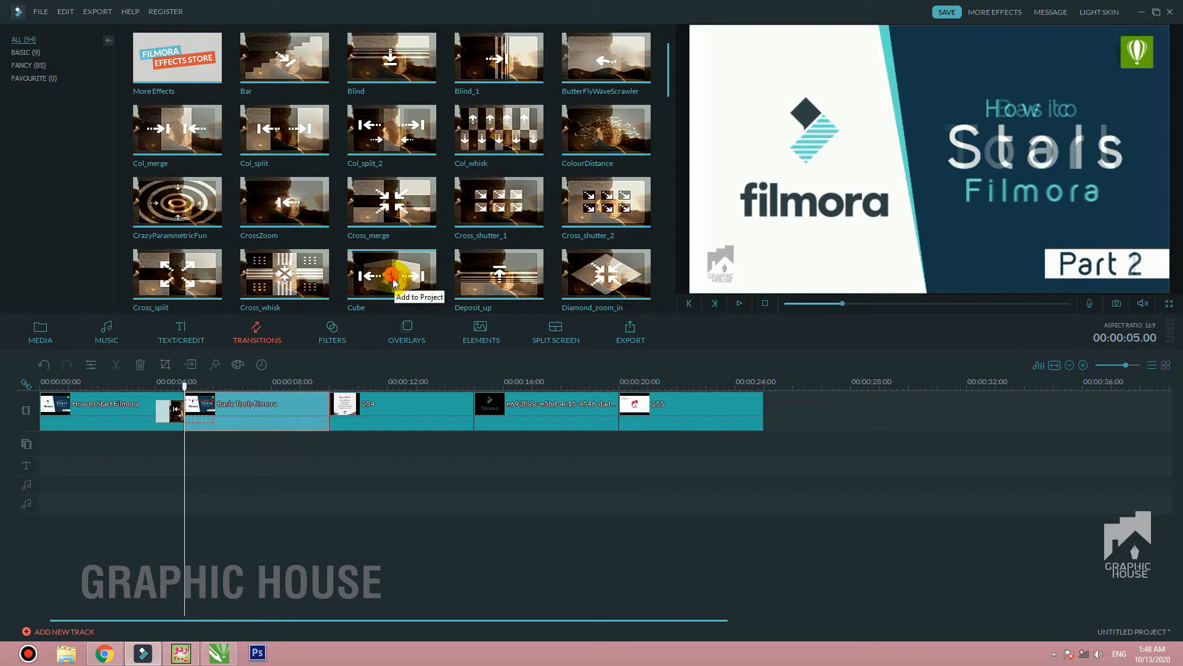
drag(393, 276, 422, 419)
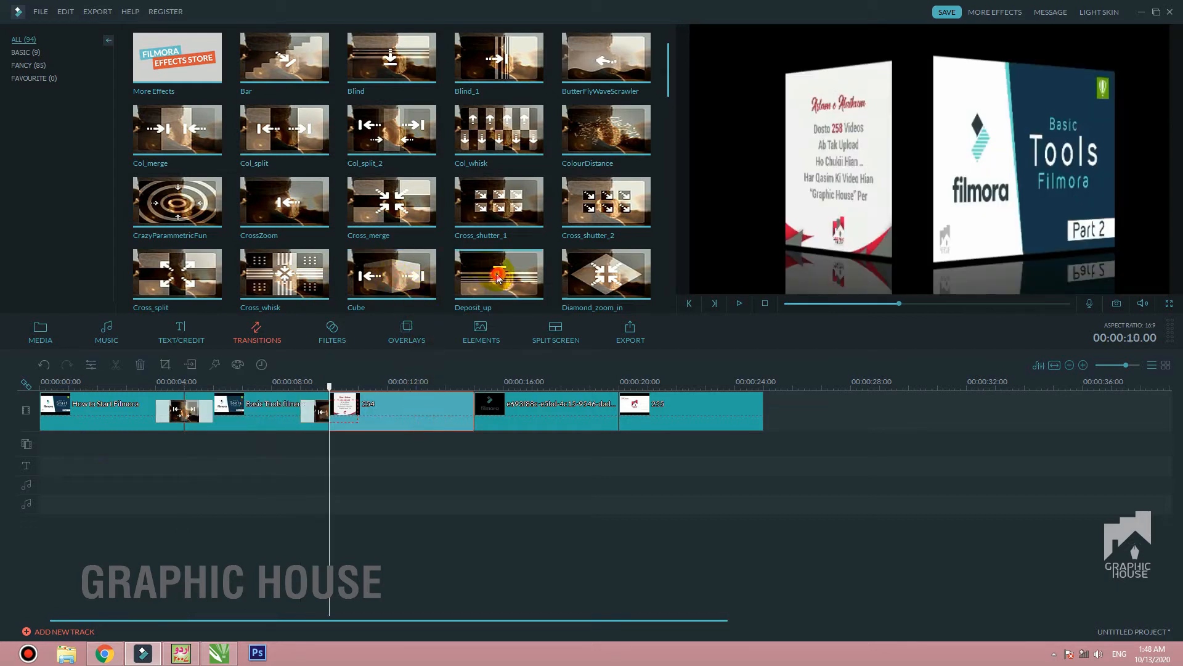
drag(498, 277, 487, 411)
click(125, 384)
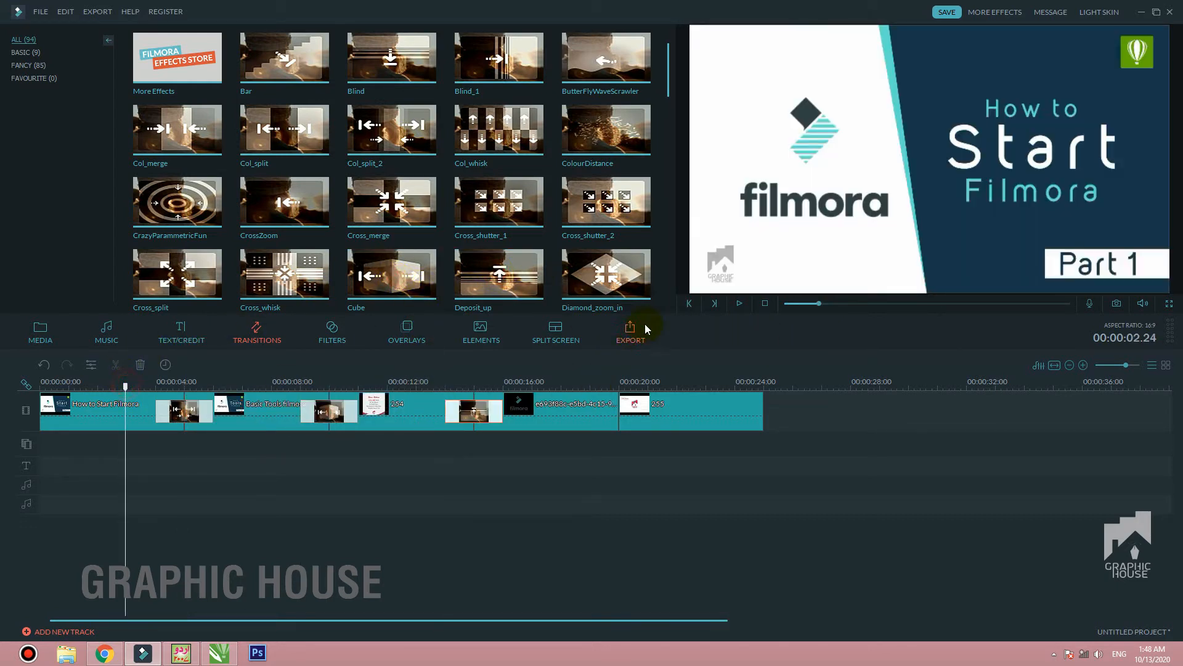
click(739, 304)
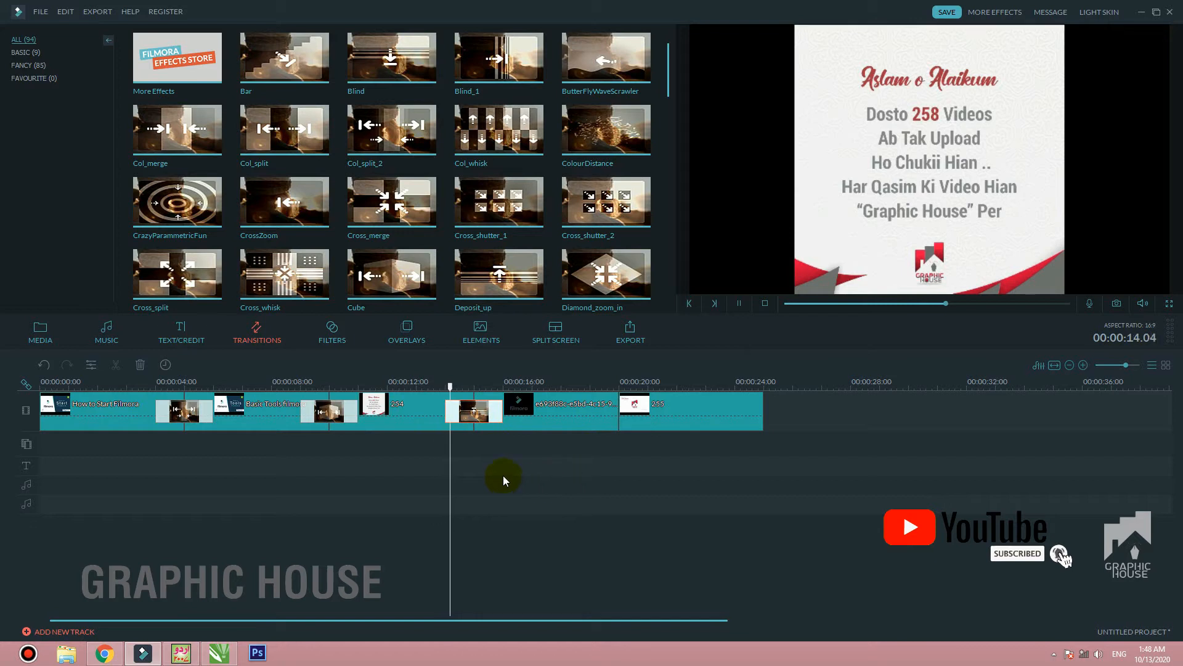
click(764, 303)
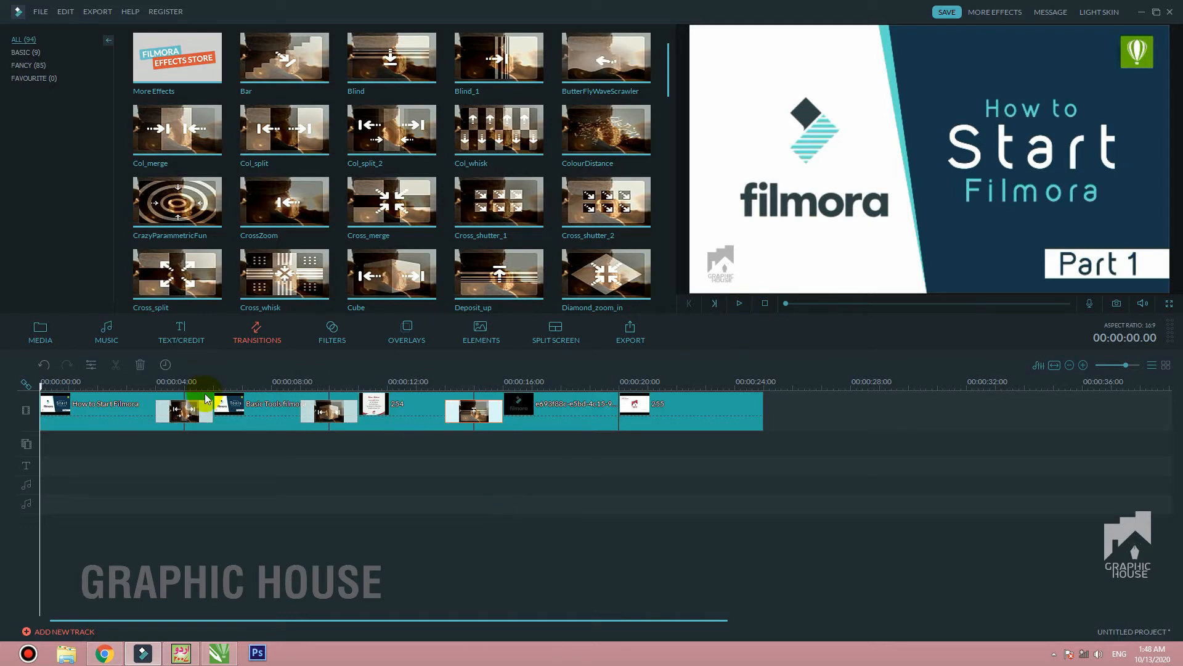
click(43, 333)
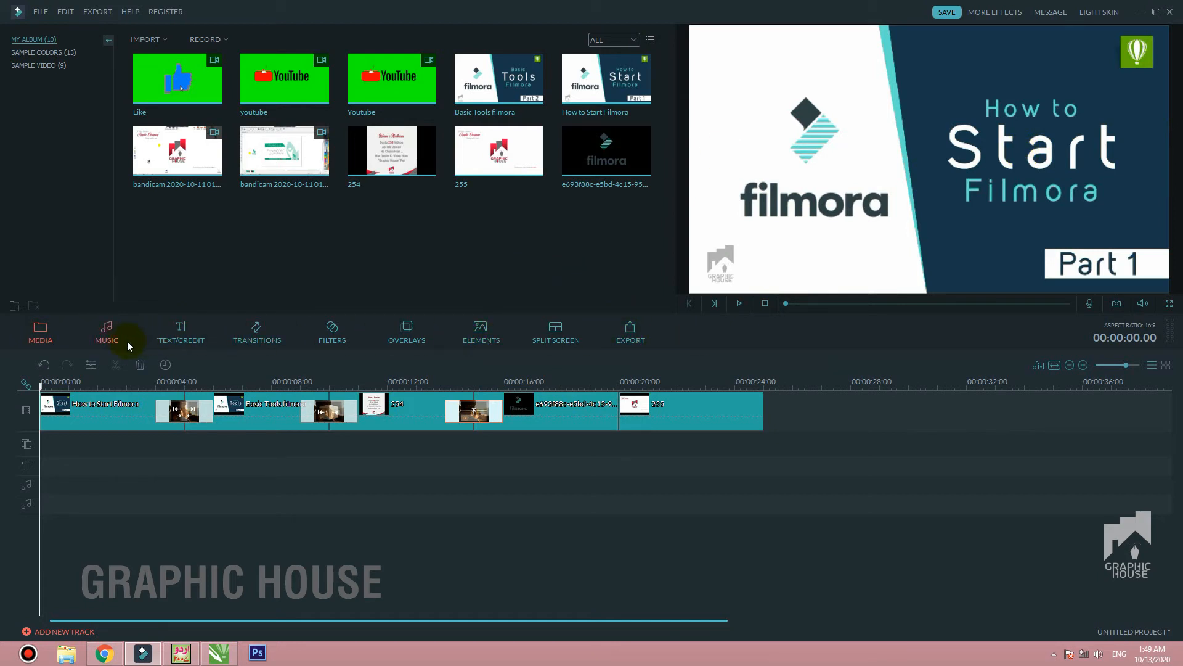
click(104, 336)
click(192, 338)
click(250, 338)
click(331, 339)
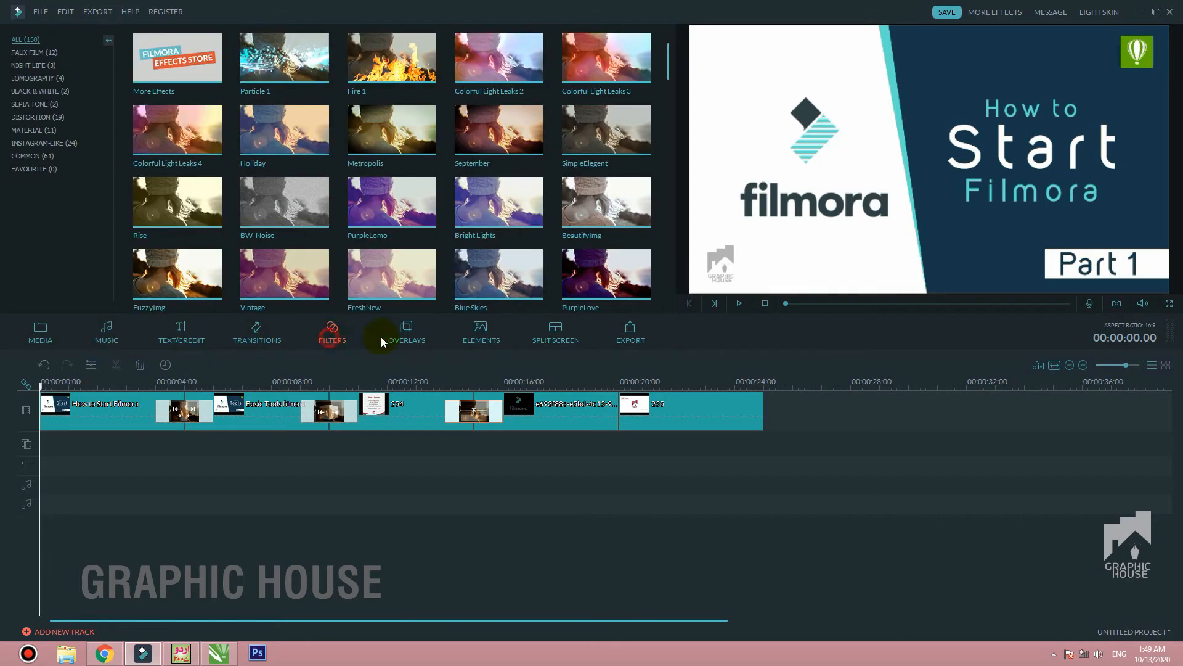
click(408, 336)
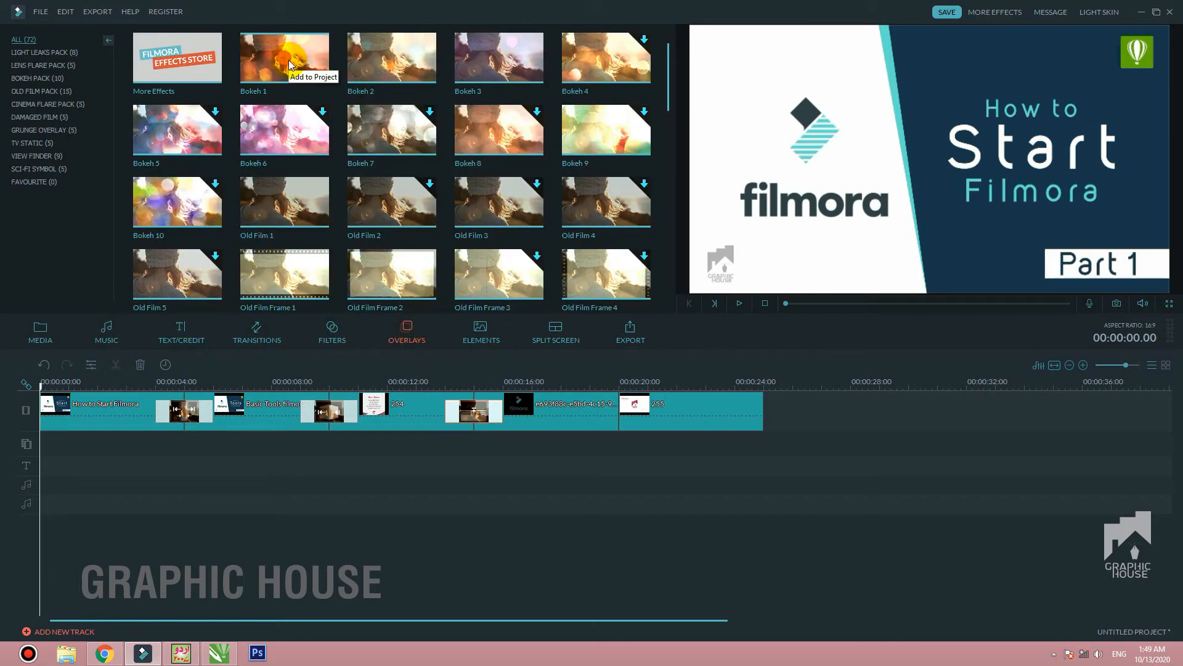
Add the Drift - Drift song to the first music track from the start of the timeline and play a short preview.
click(119, 338)
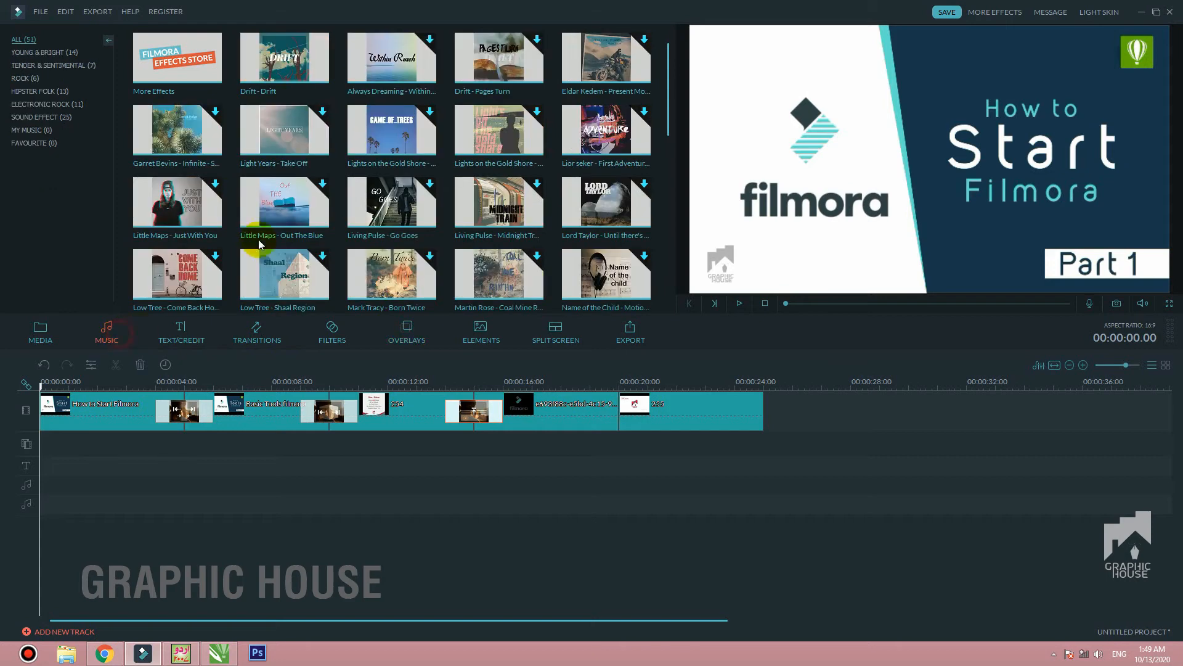
drag(65, 406, 51, 482)
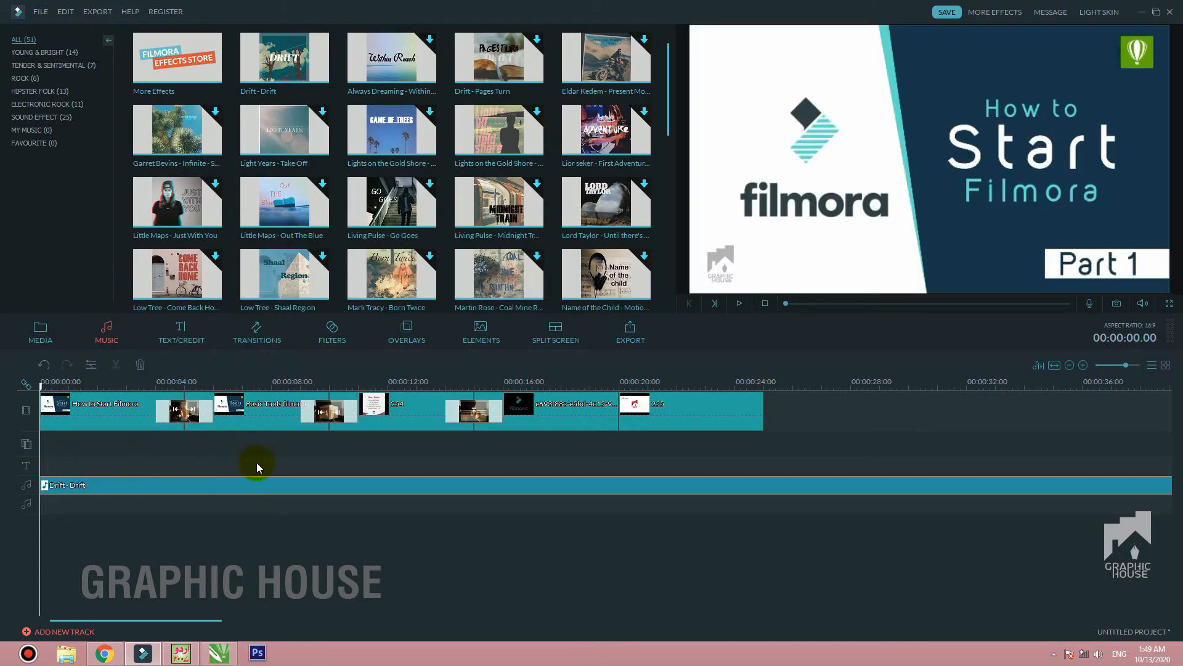
click(737, 303)
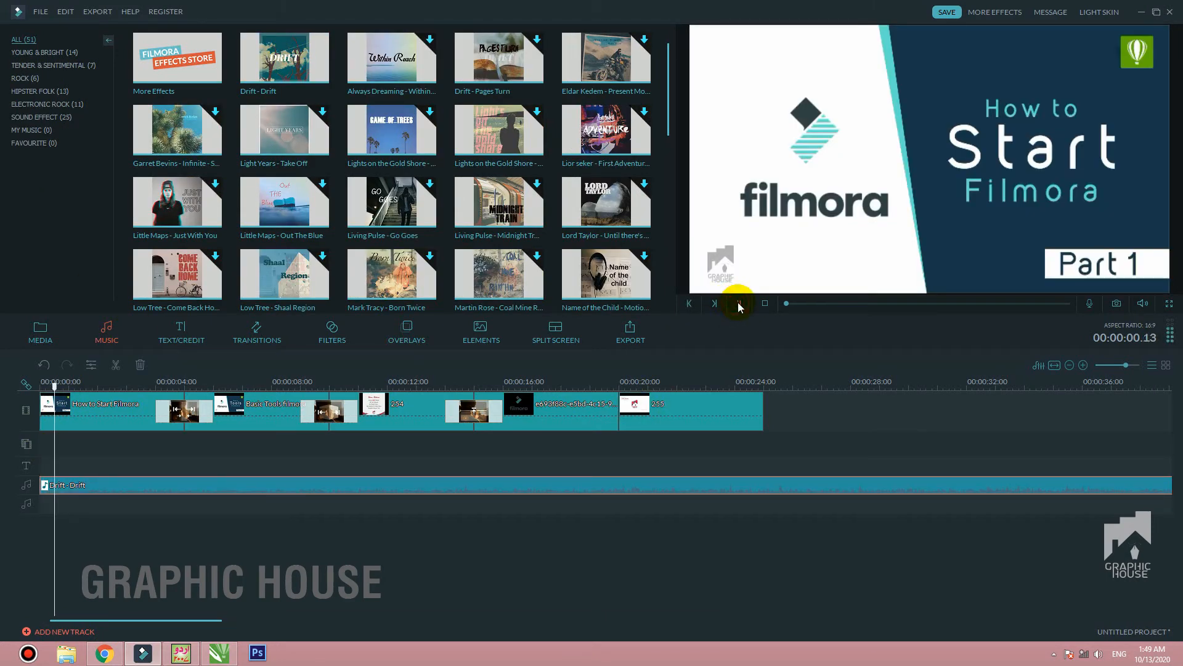
click(740, 303)
Add the Wreath Title to the text track at 00:00:01.23, open it for editing and preview its animation.
click(180, 333)
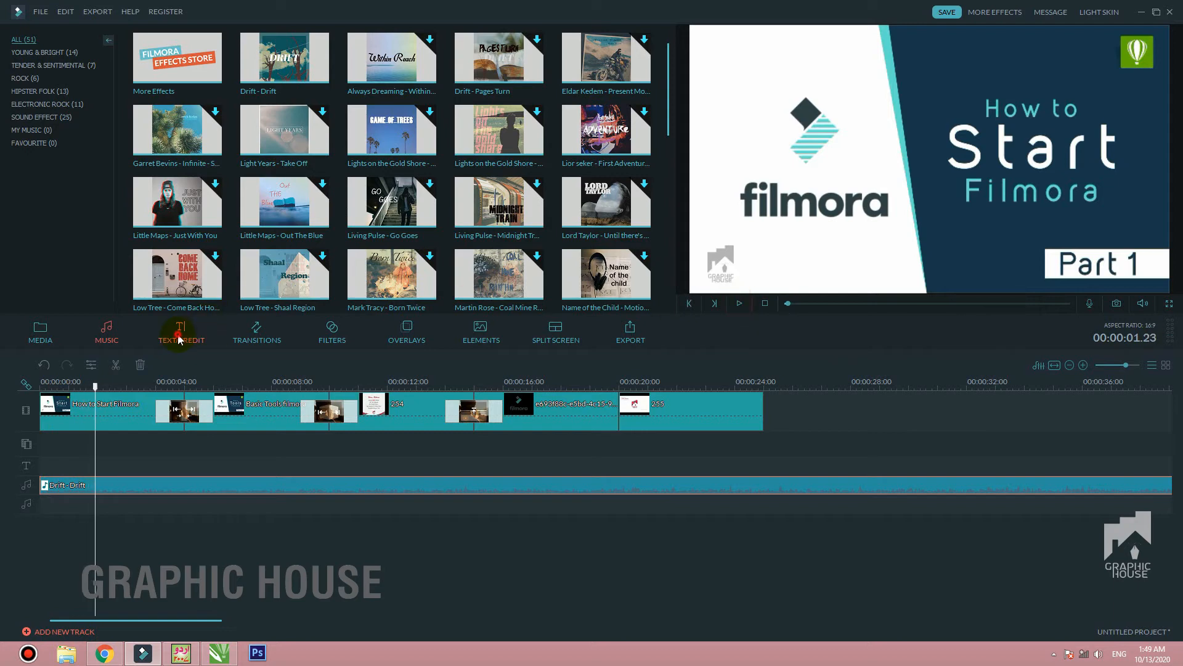
drag(285, 62, 166, 466)
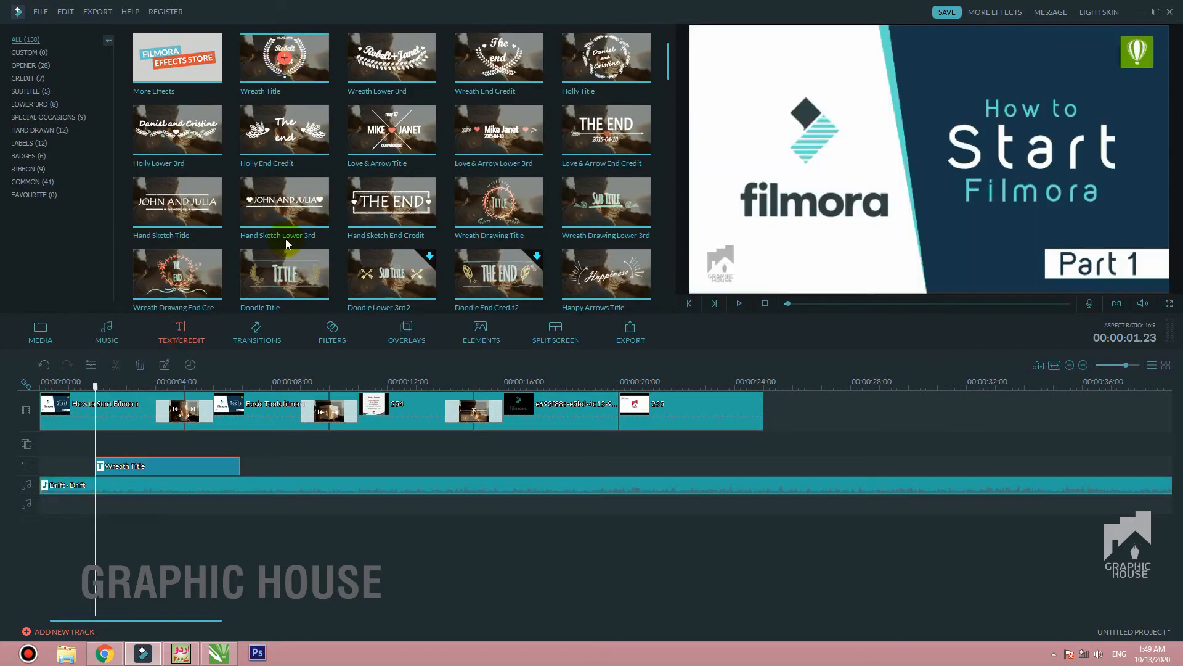
double_click(179, 470)
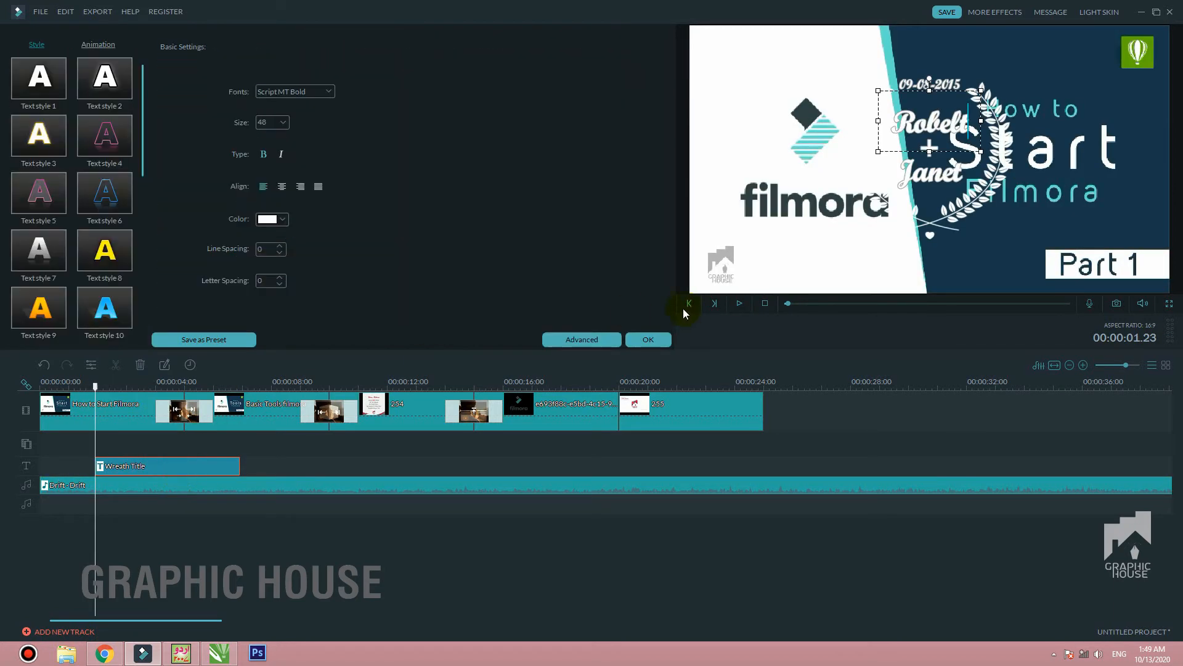
click(740, 304)
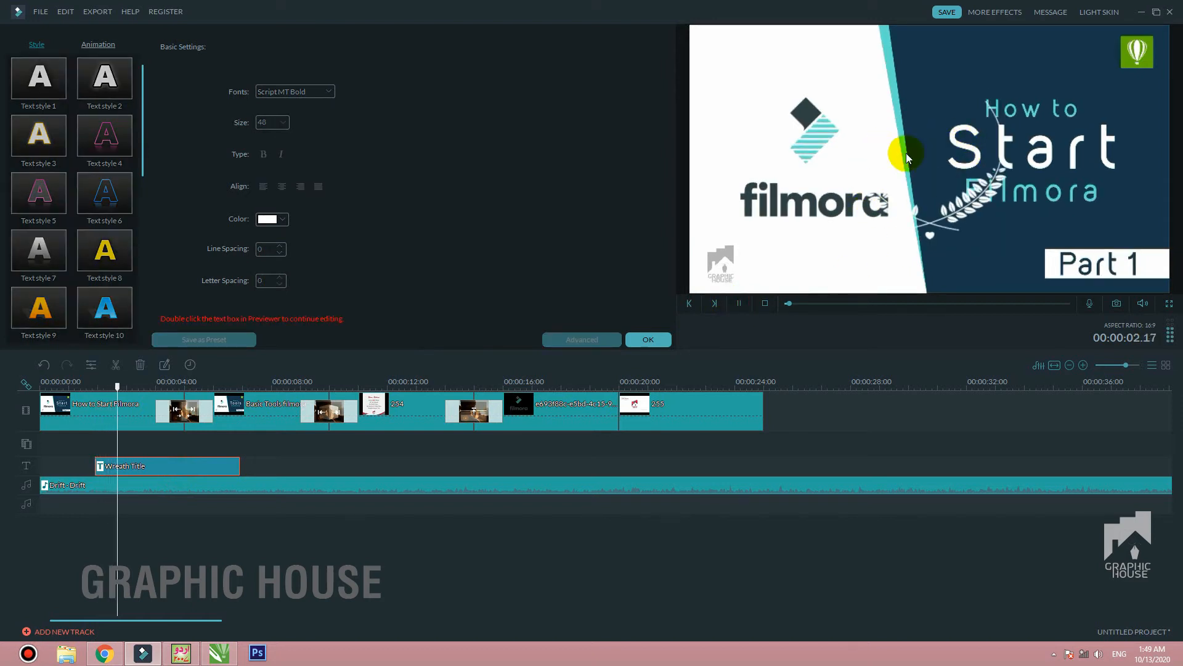
click(741, 303)
Change the title's lower name to Jadadadt, append aadad to the plus sign, and accept the text edits.
double_click(900, 179)
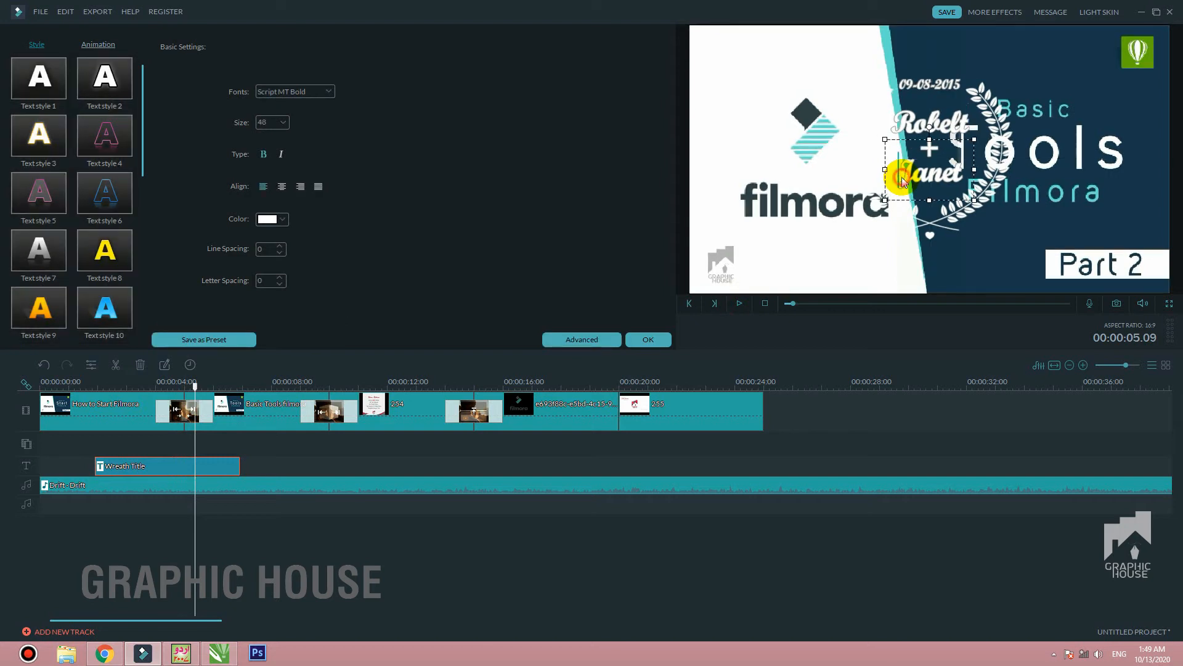
click(950, 173)
key(BackSpace)
key(BackSpace)
text(dadad)
click(876, 120)
double_click(925, 127)
text(a)
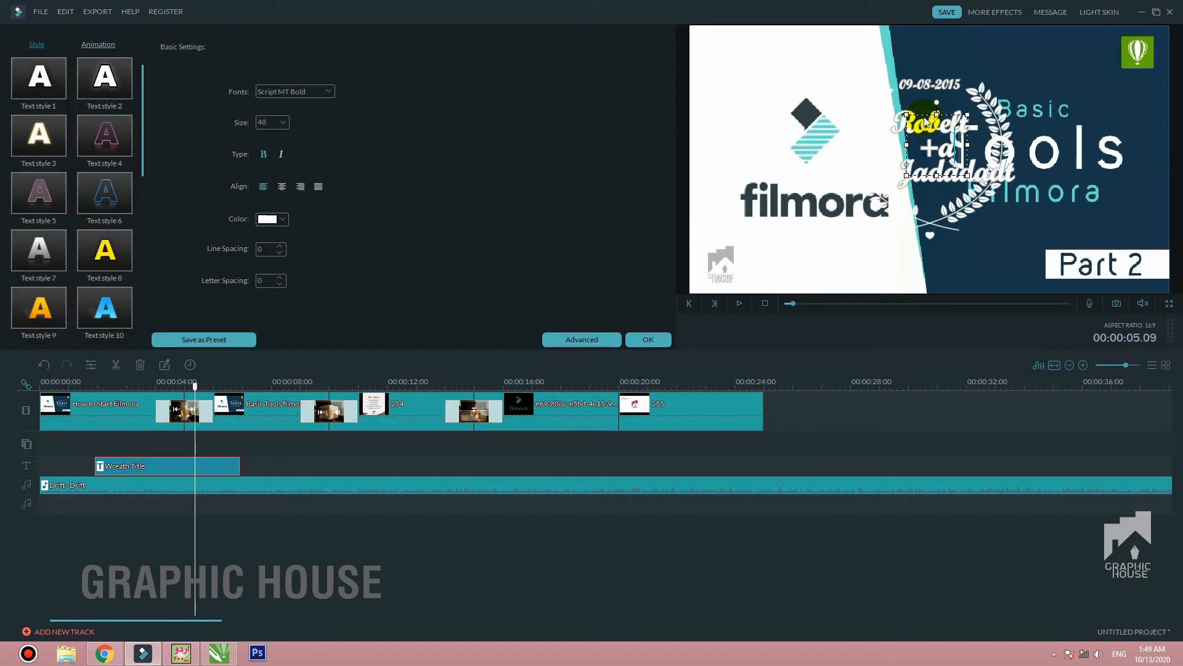
text(adad)
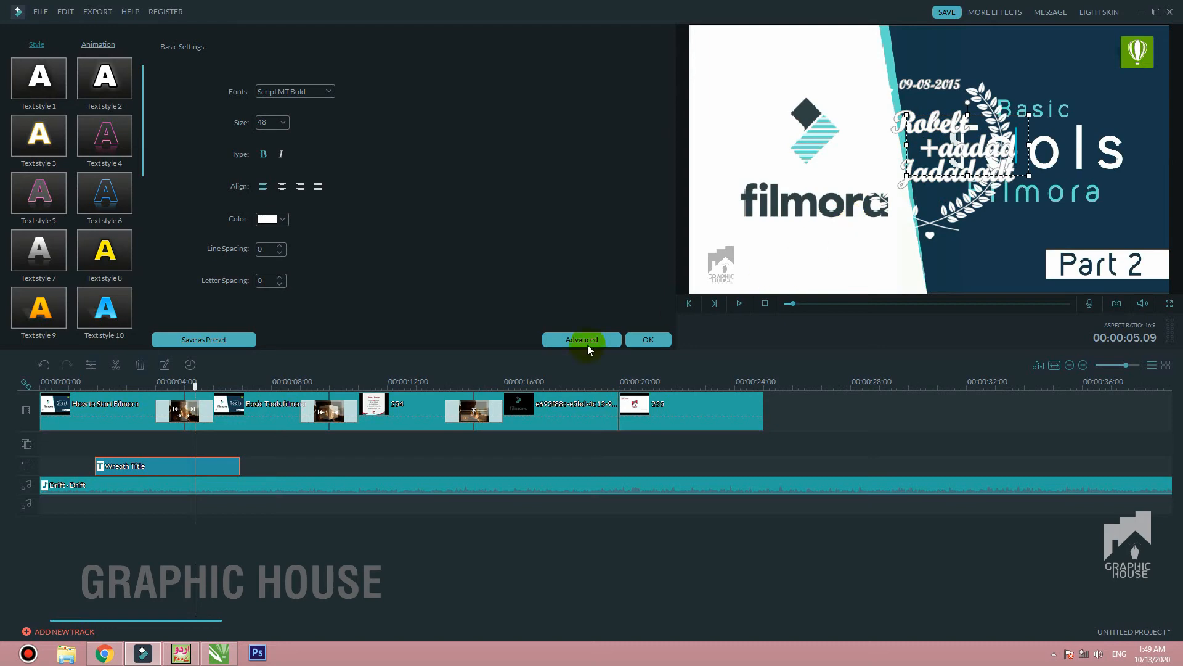
click(642, 339)
Apply the Particle 1 filter to the timeline at 00:00:05.09 and preview the effect.
click(257, 329)
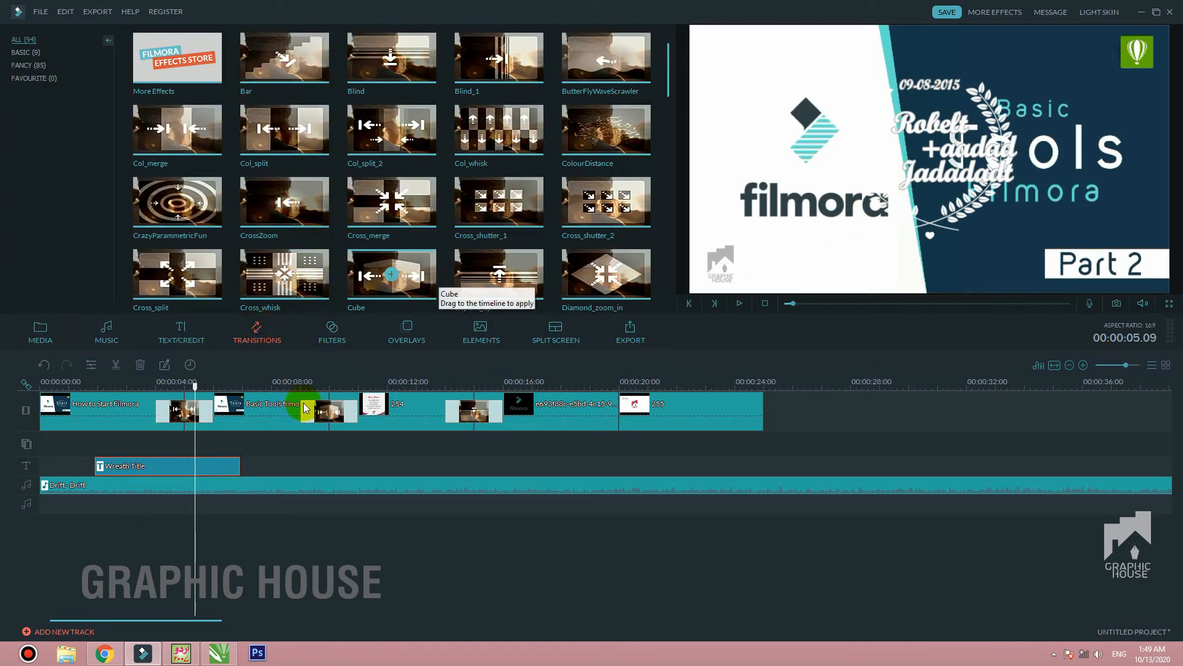
click(335, 328)
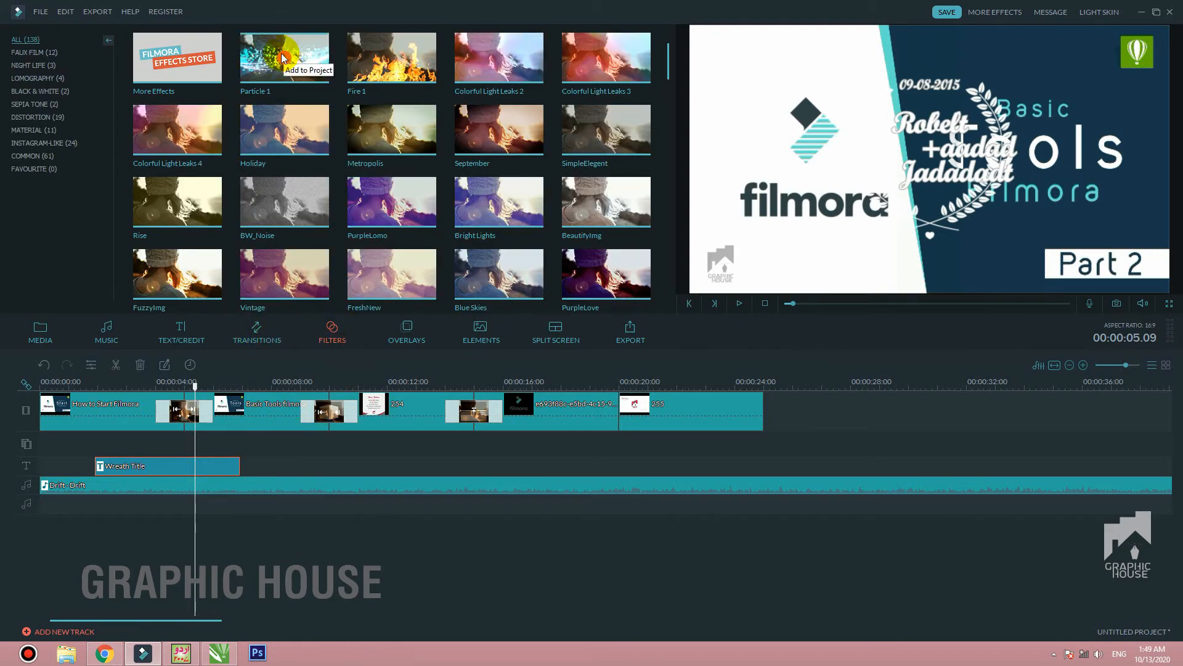
drag(283, 58, 246, 445)
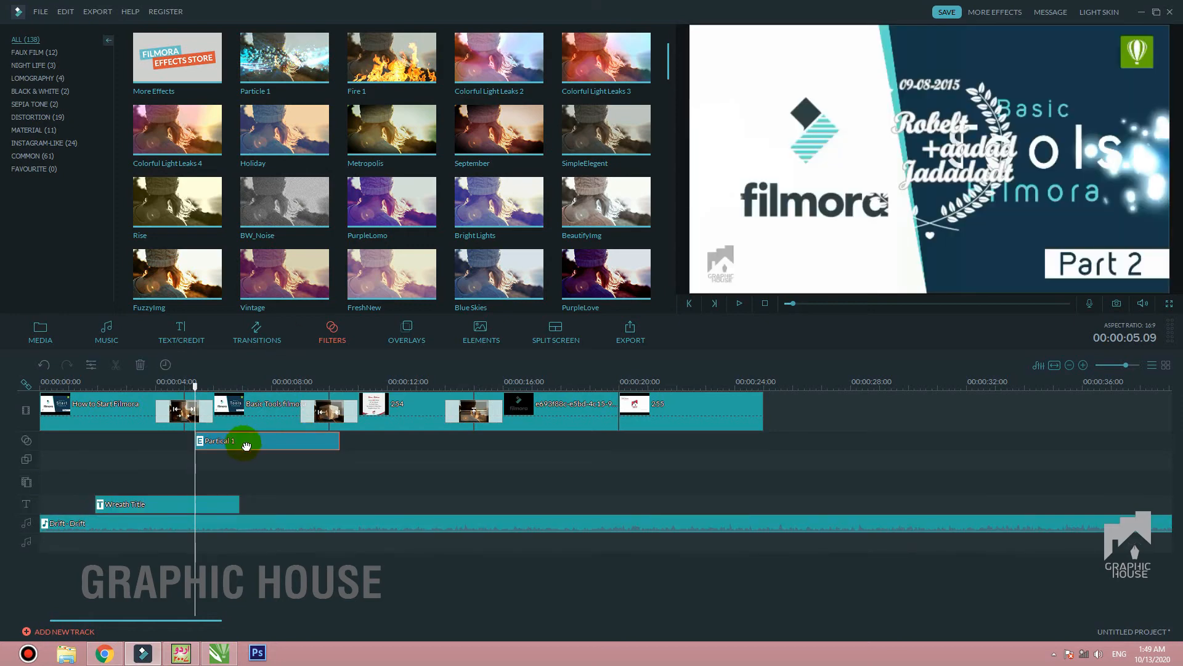
click(739, 302)
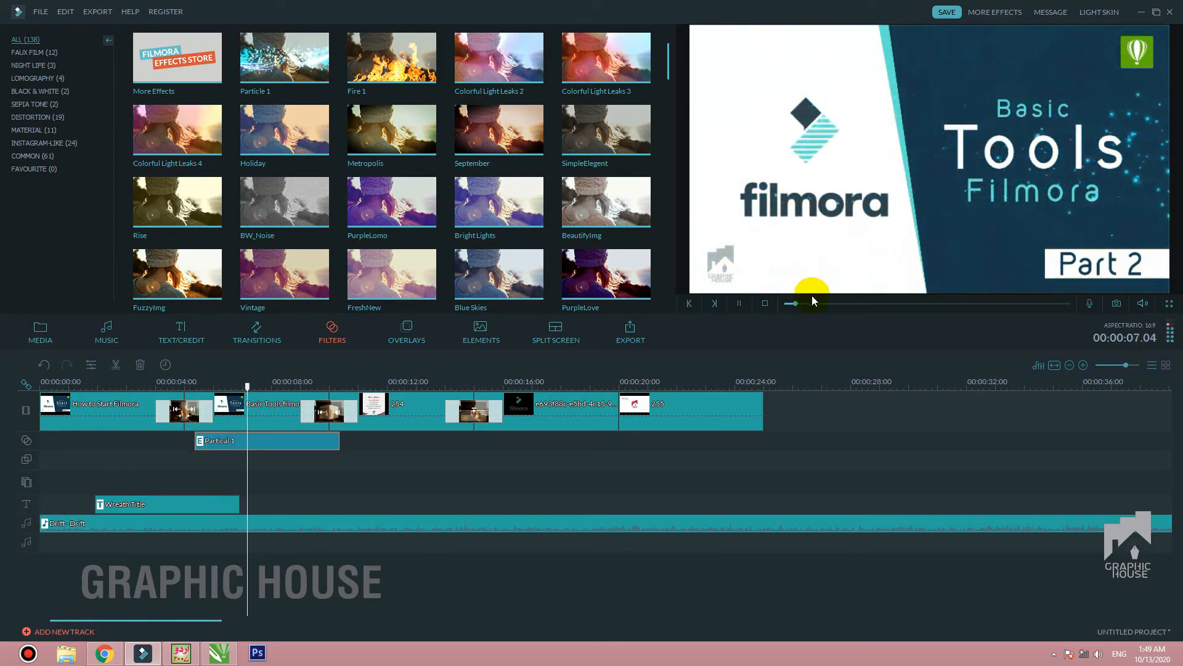
click(739, 303)
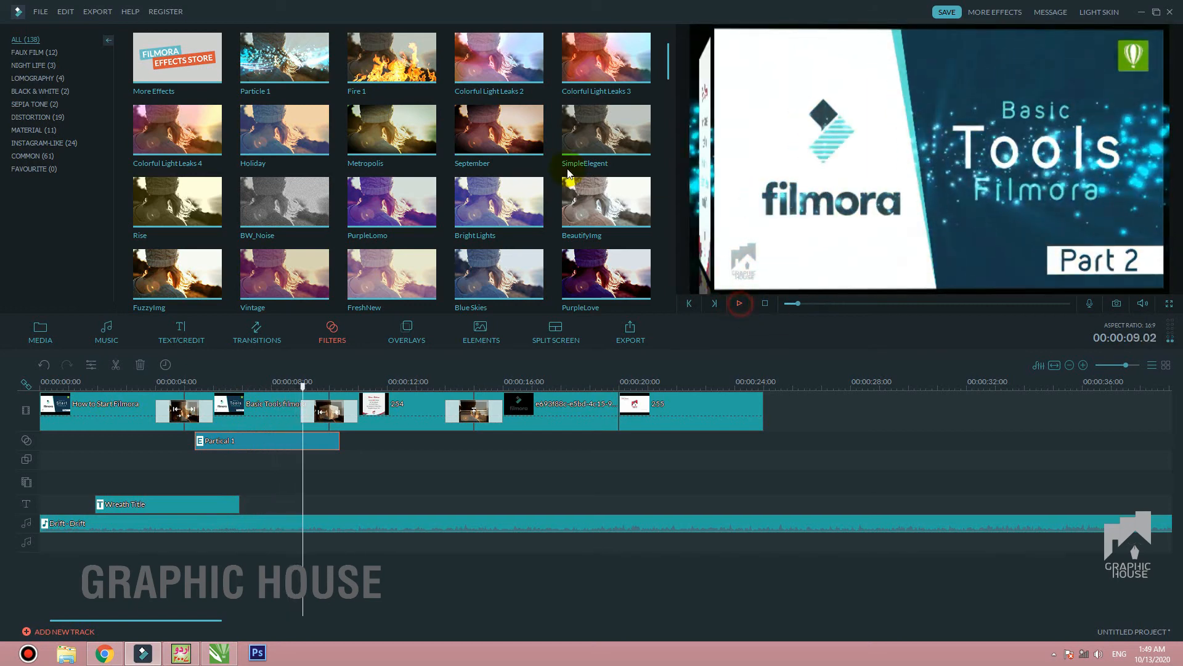
Apply the Fire 1 filter at 00:00:09.02 on the filter track and preview it.
drag(393, 58, 749, 262)
click(740, 304)
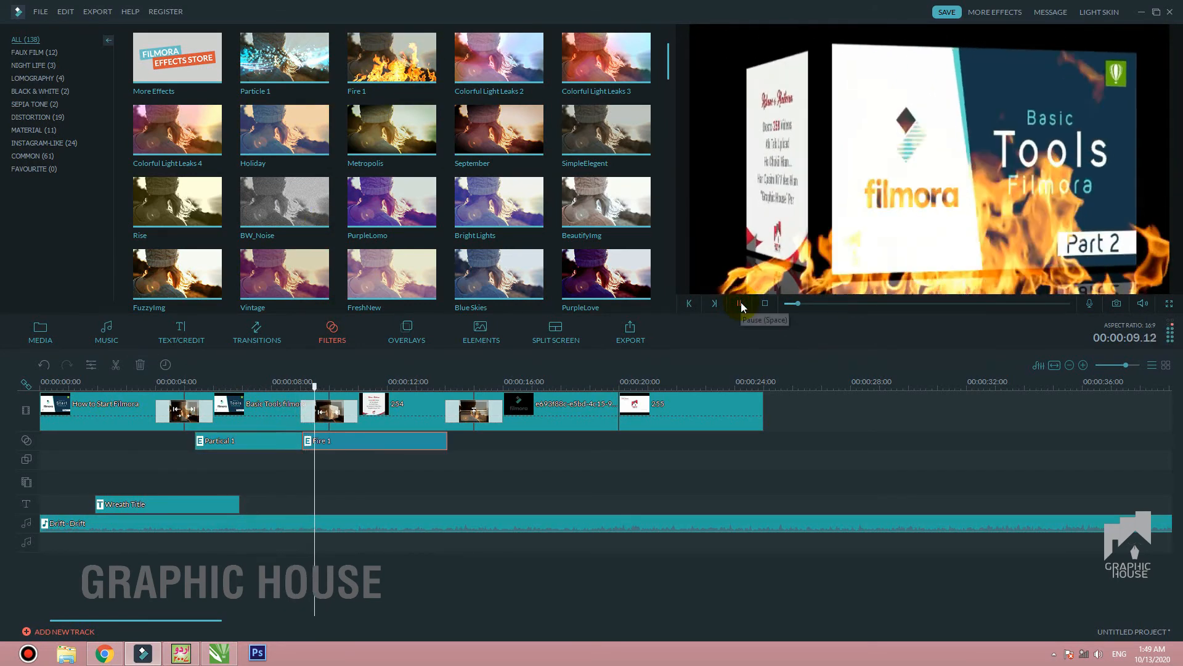
click(740, 304)
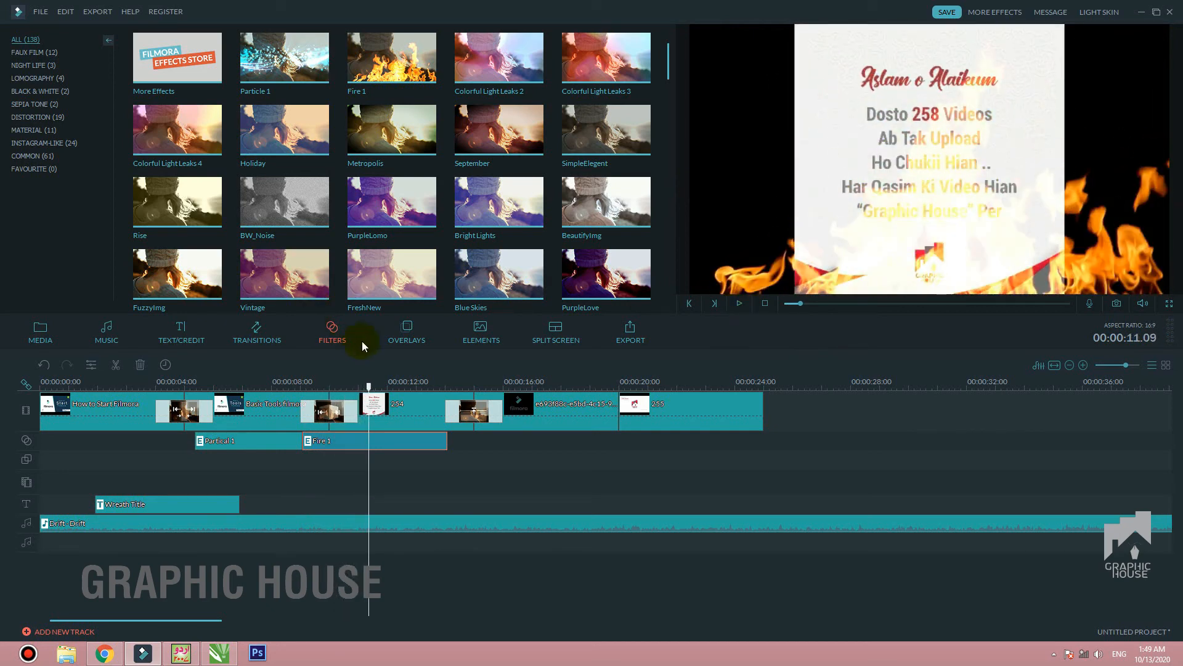
Add the Bokeh 1 overlay to the overlay track at 00:00:11.09 and move the playhead close to its end.
click(405, 334)
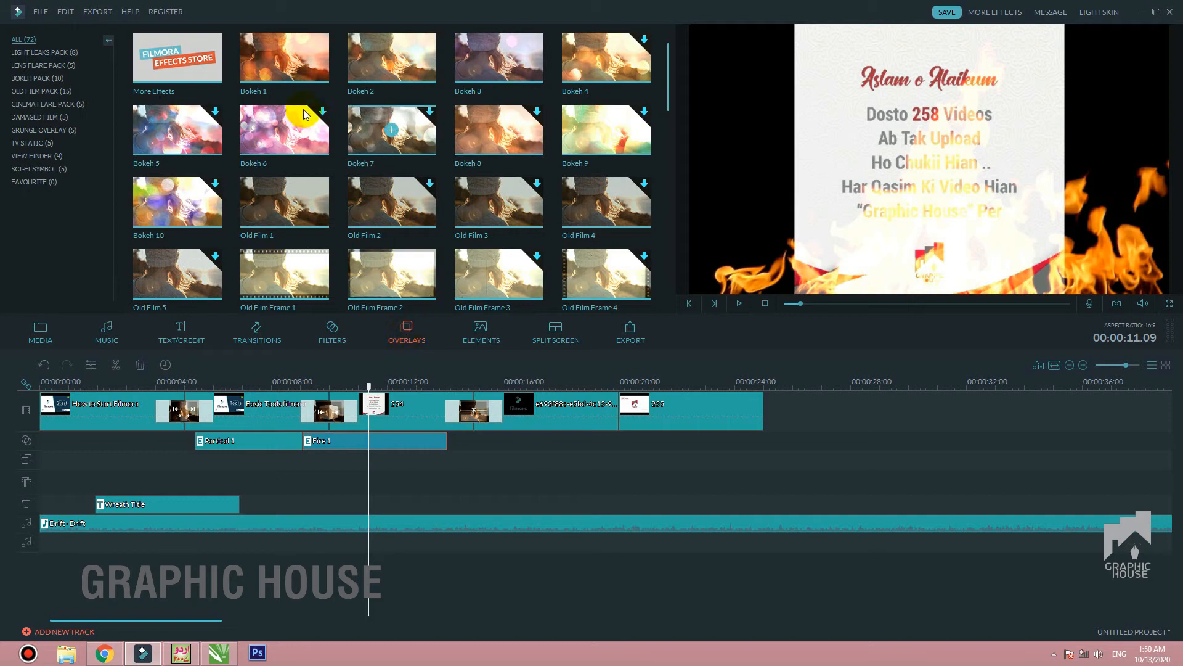
double_click(283, 59)
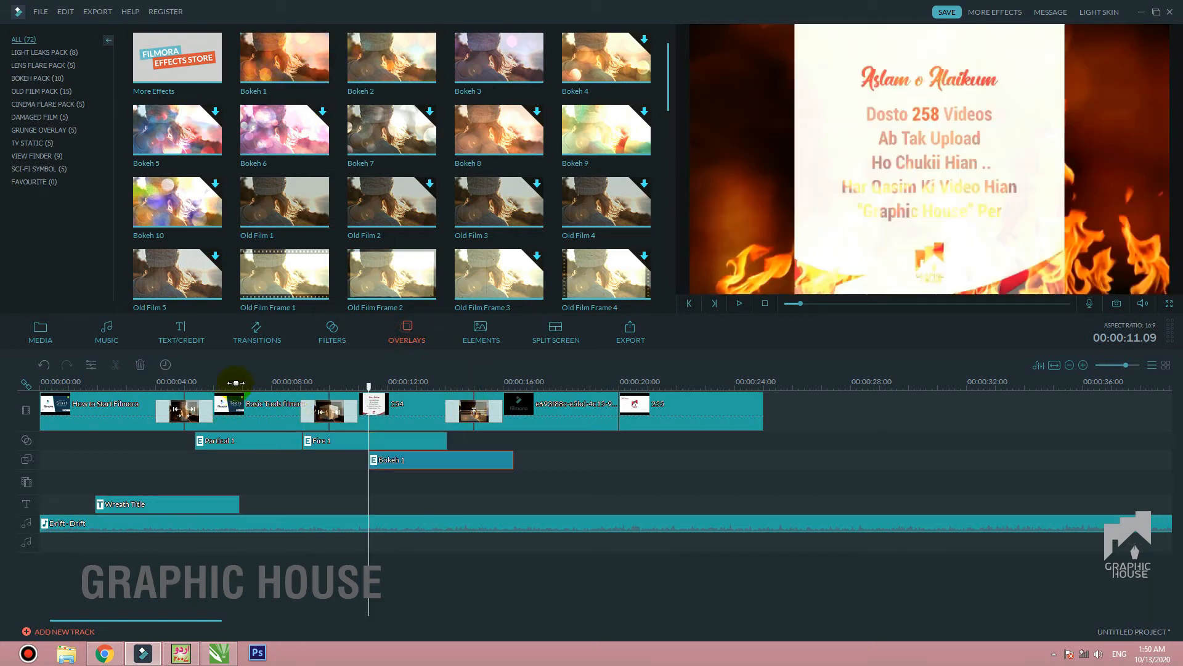
click(505, 387)
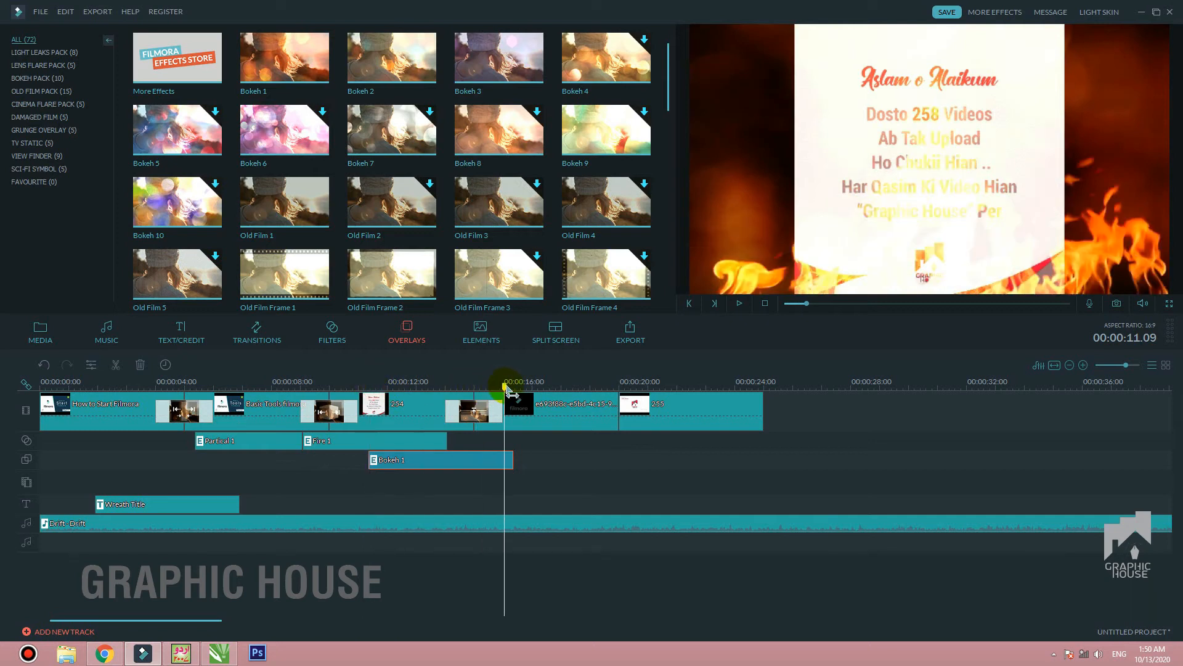
Preview the end of the Bokeh 1 overlay and set the playhead at 00:00:15.15.
click(740, 302)
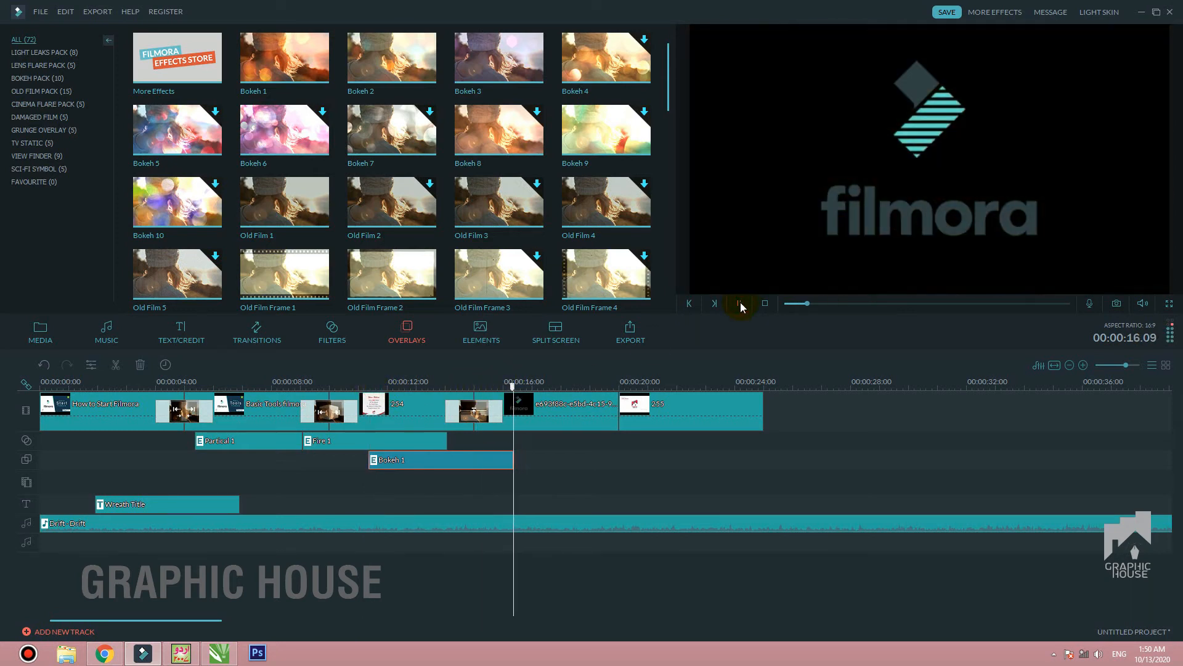
click(740, 303)
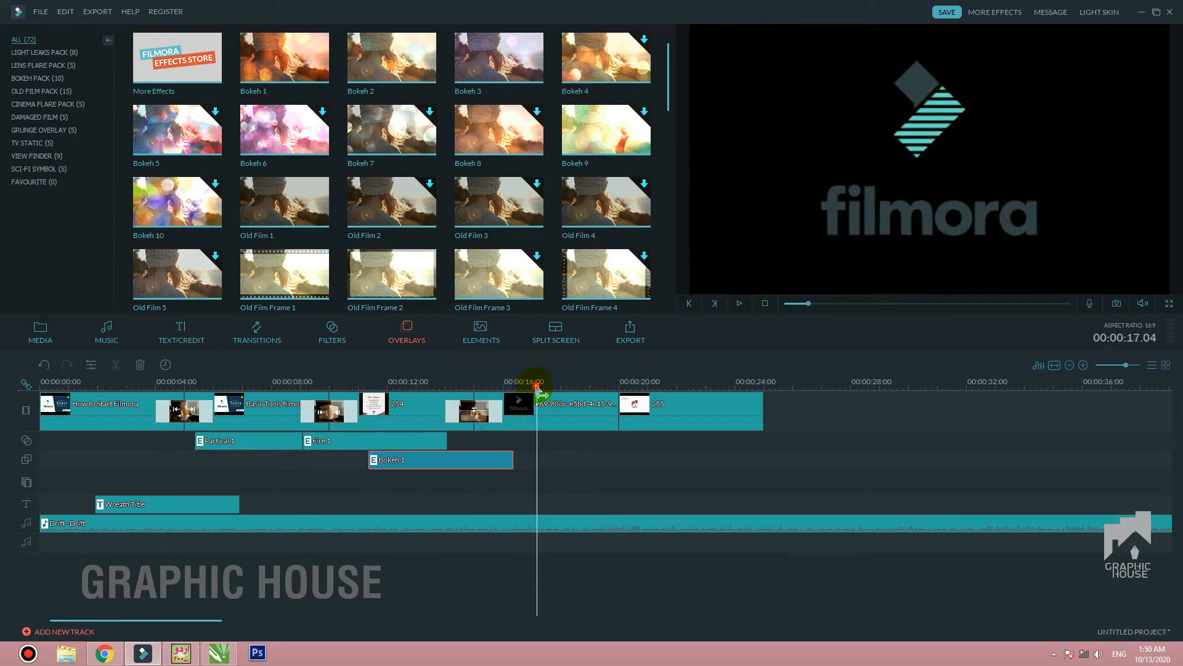
drag(541, 393, 492, 395)
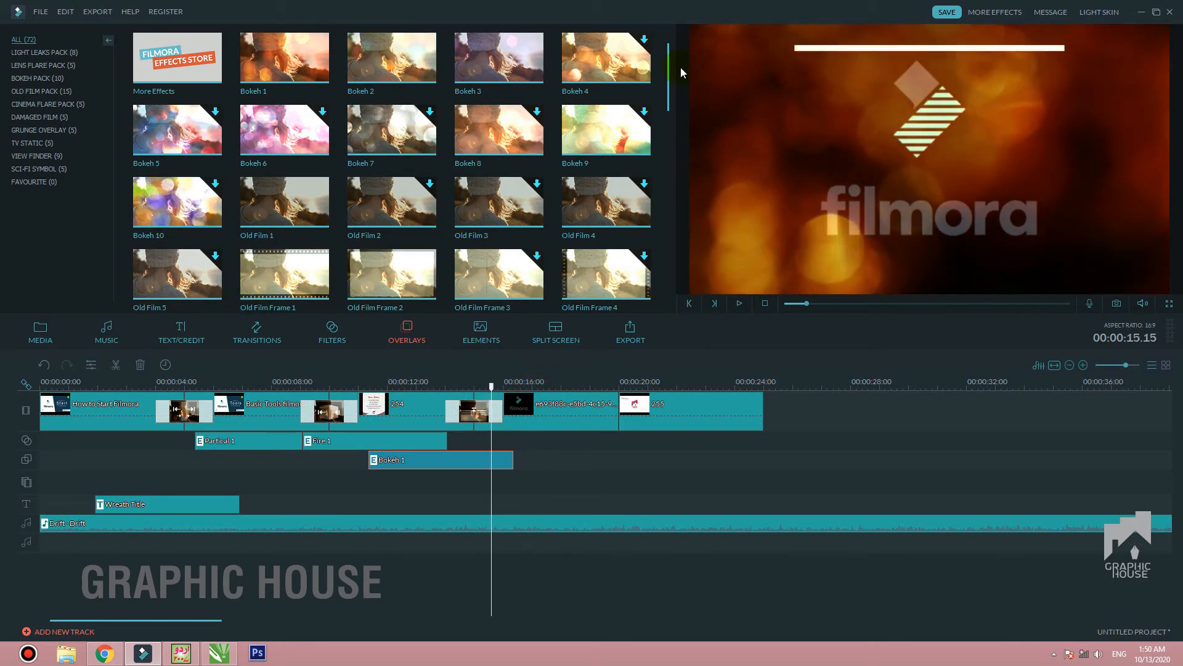
drag(670, 73, 669, 18)
Add the Vacation 7 element to the timeline at 00:00:15.15 and preview it.
click(481, 336)
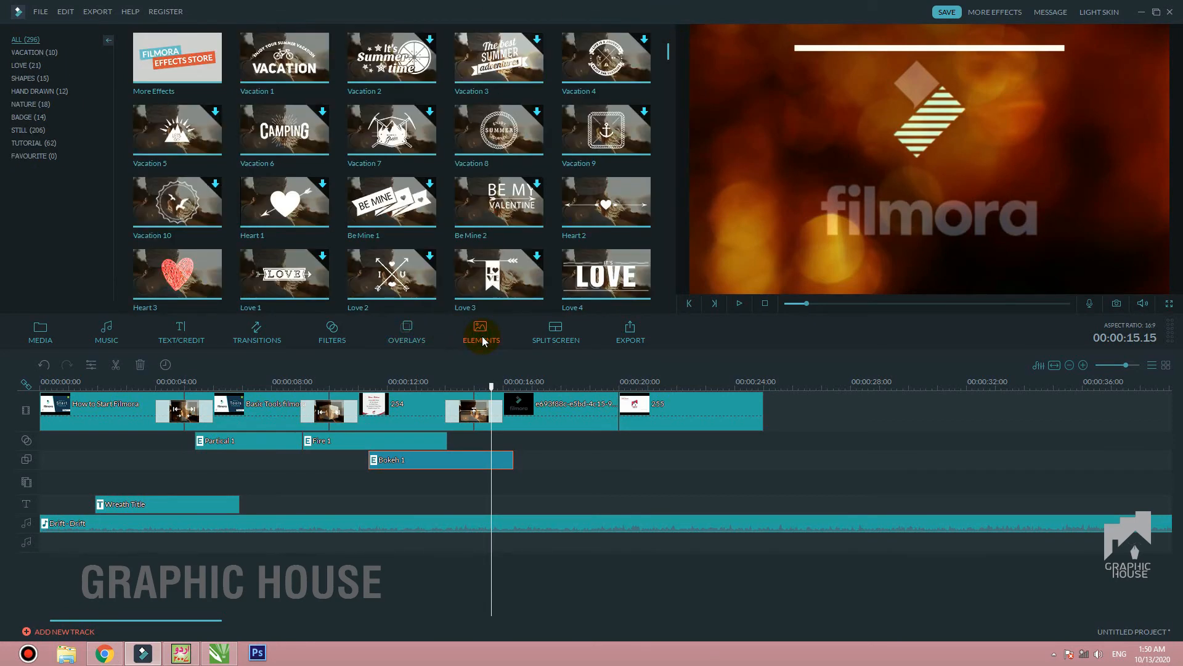
double_click(392, 134)
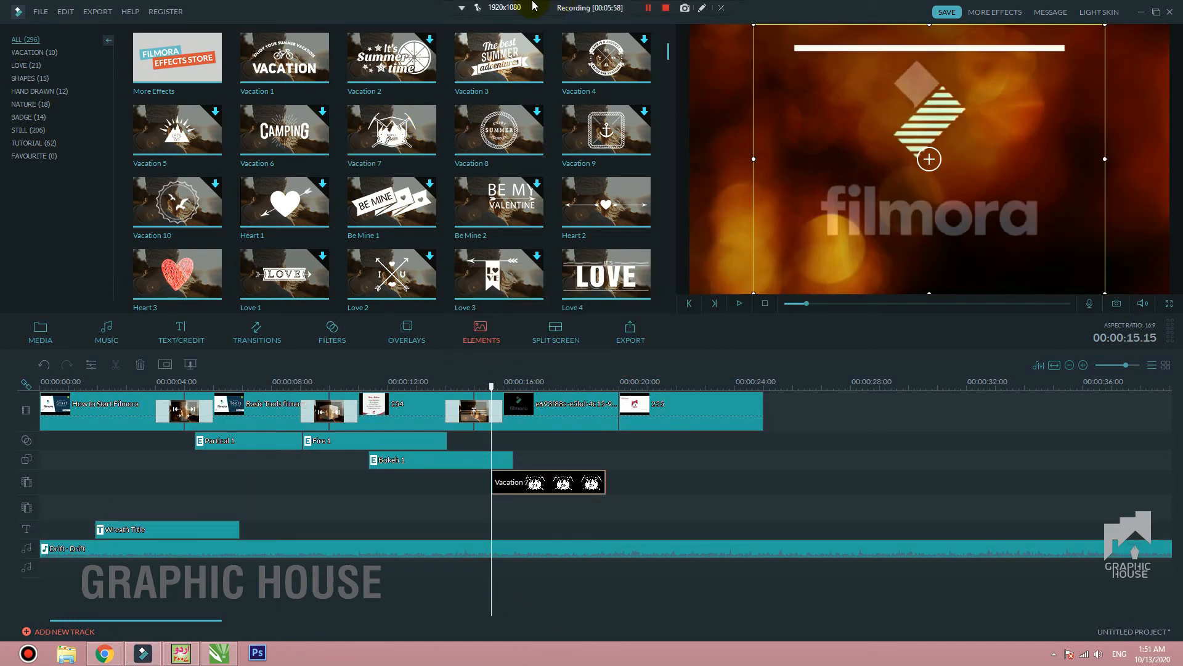
click(739, 303)
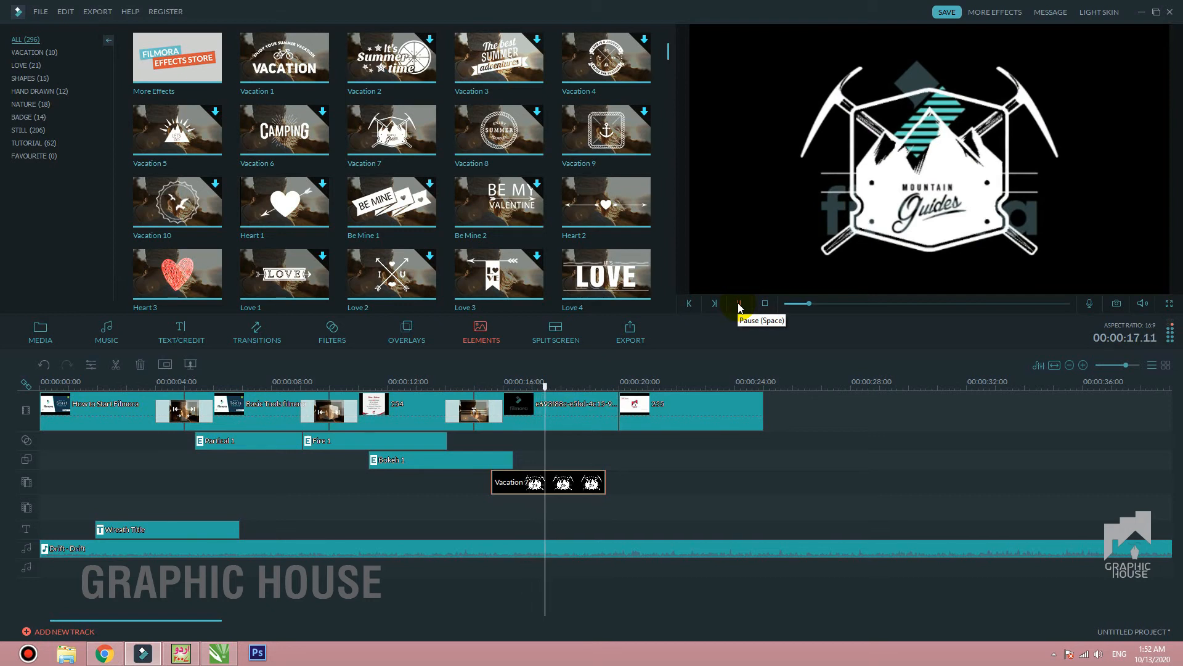
Shrink the Mountain Guides element to under half size, place it in the video frame's lower-left corner, and preview it.
click(954, 153)
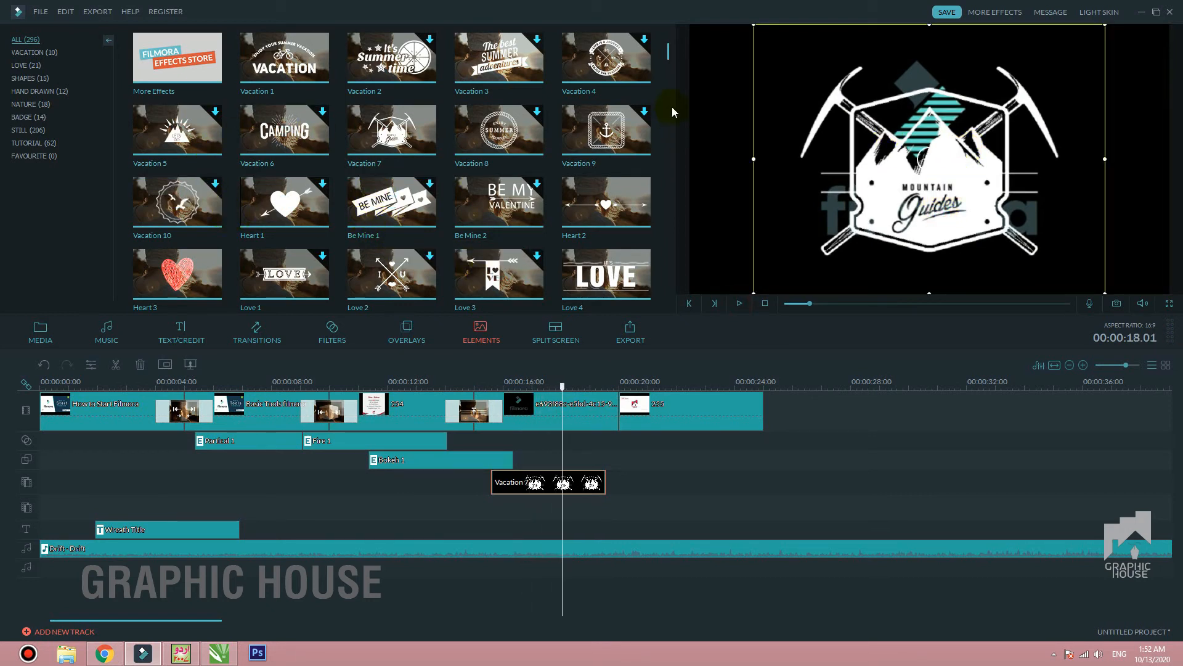
drag(672, 52, 669, 9)
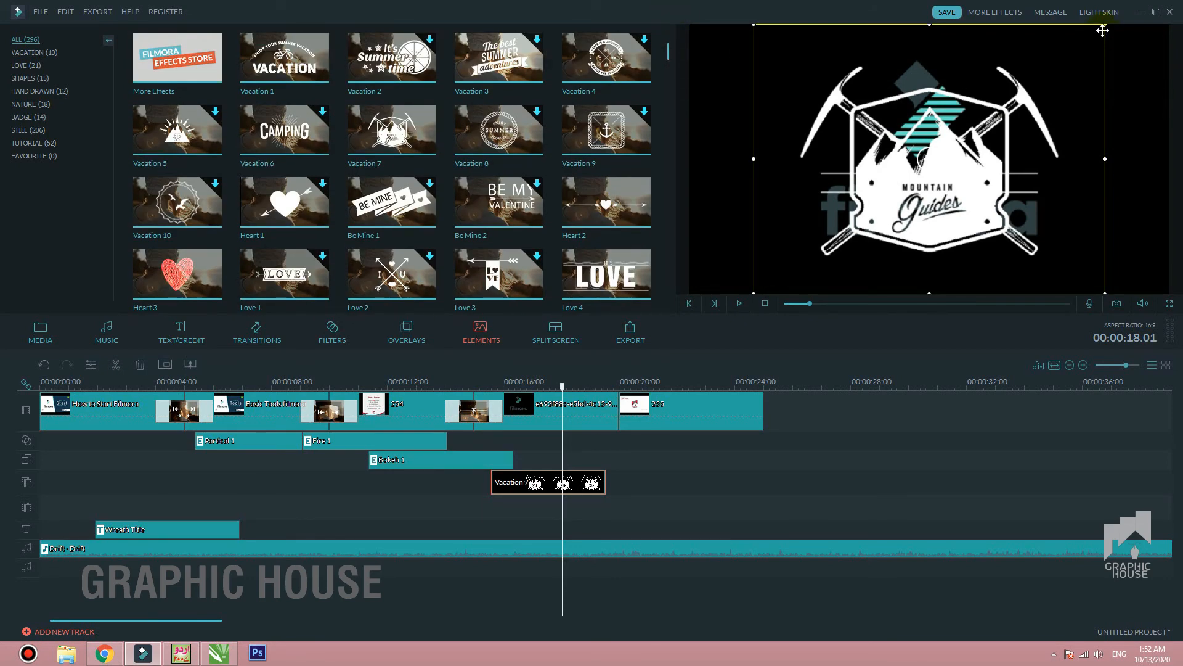
drag(1102, 26, 909, 180)
drag(865, 234, 786, 233)
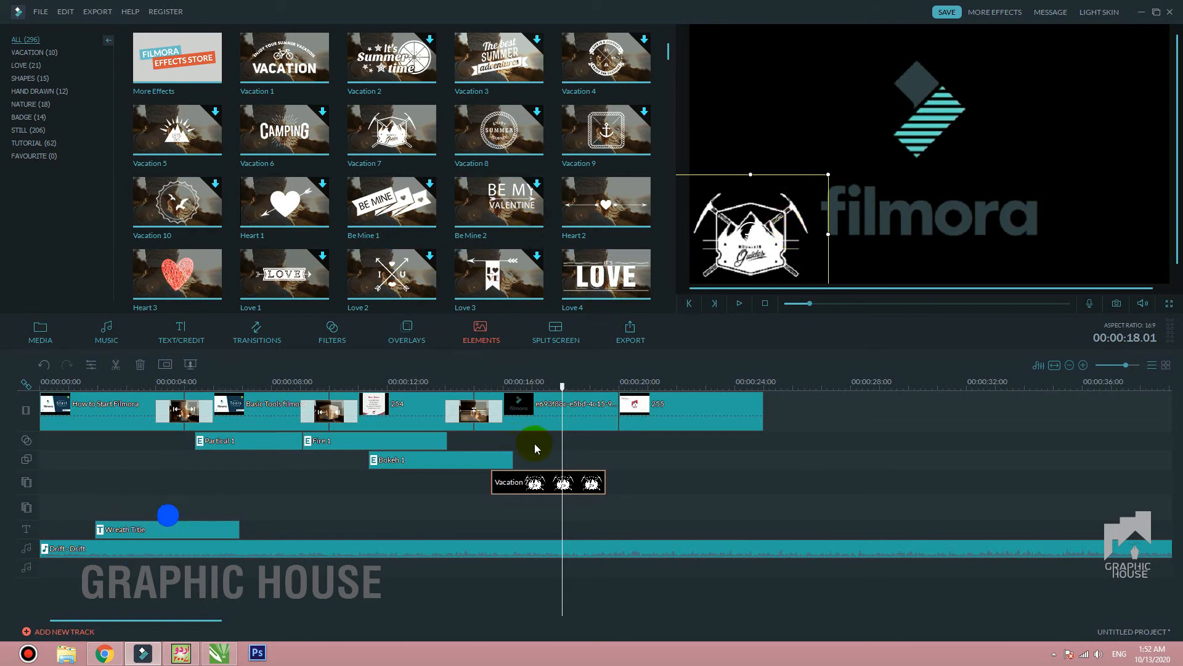
click(740, 303)
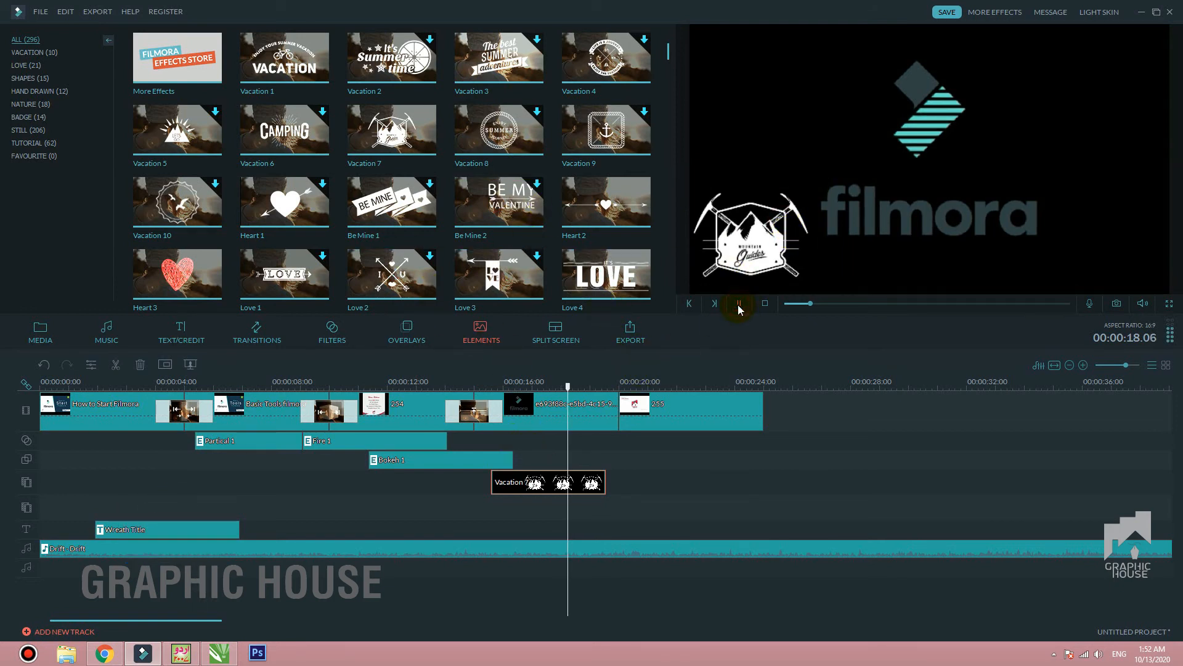
click(739, 303)
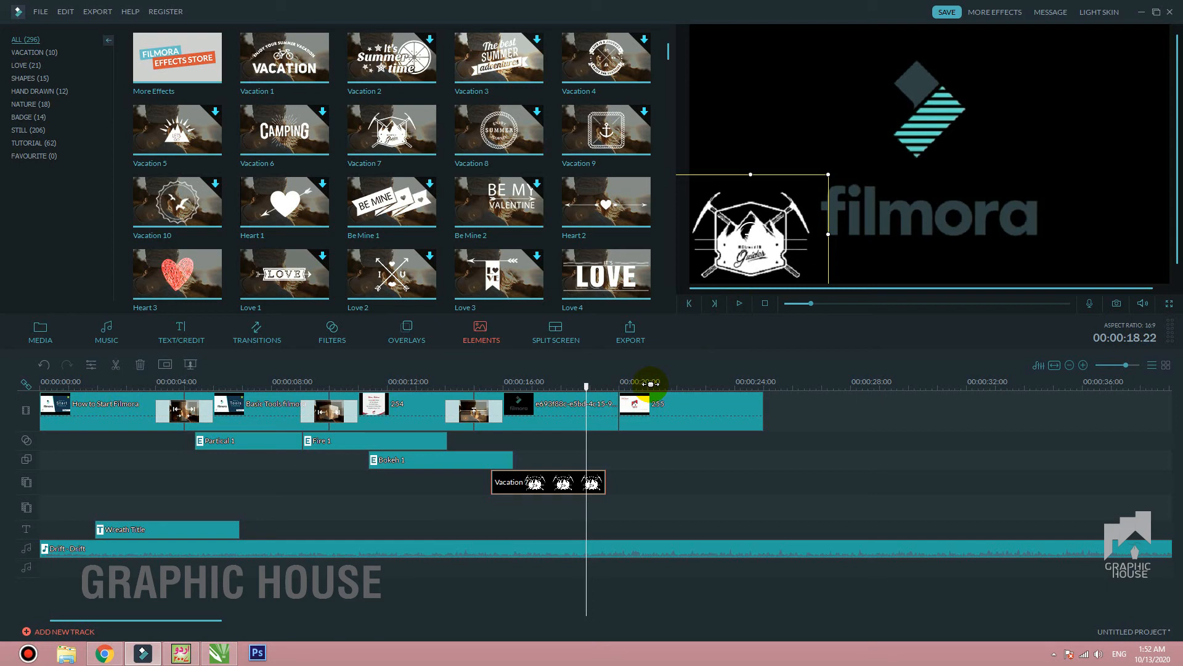
Preview several four-pane split-screen layouts, including four columns, 4 Screen E and one large pane beside three stacked panes.
click(571, 334)
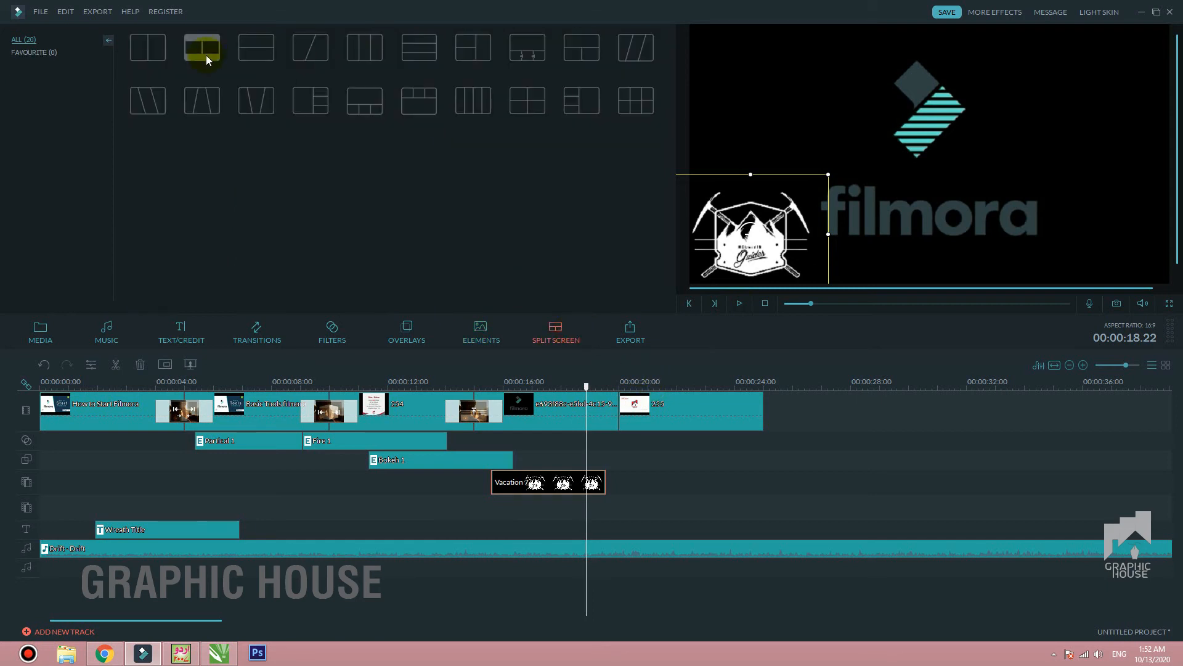
click(360, 107)
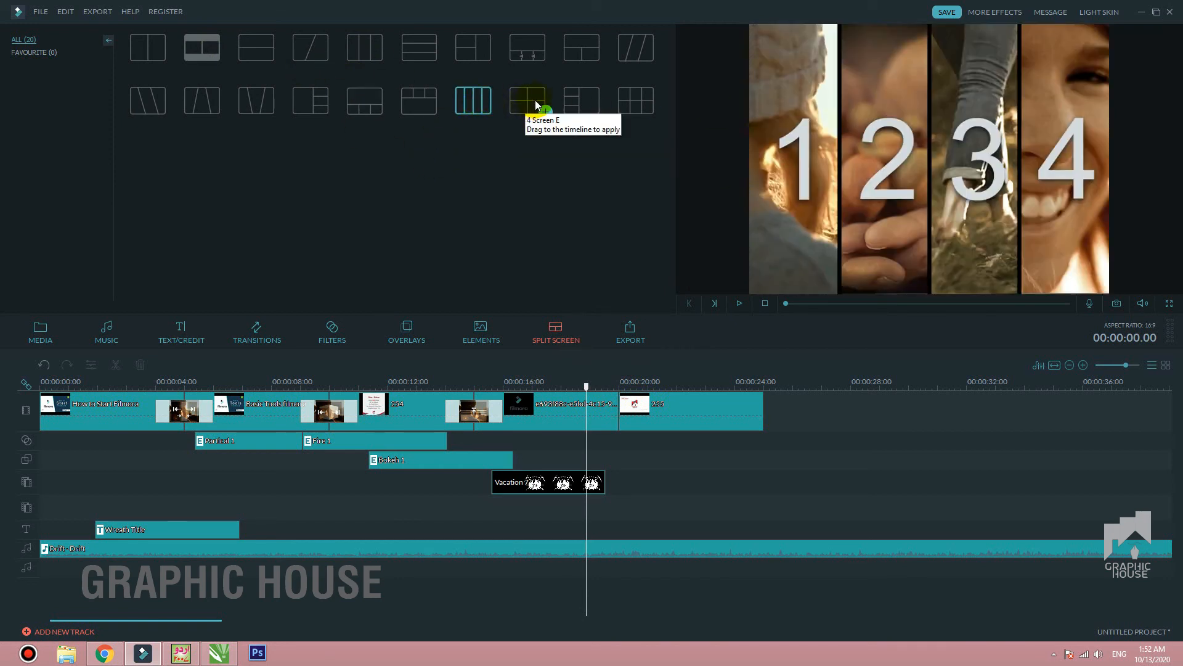
click(536, 108)
click(578, 106)
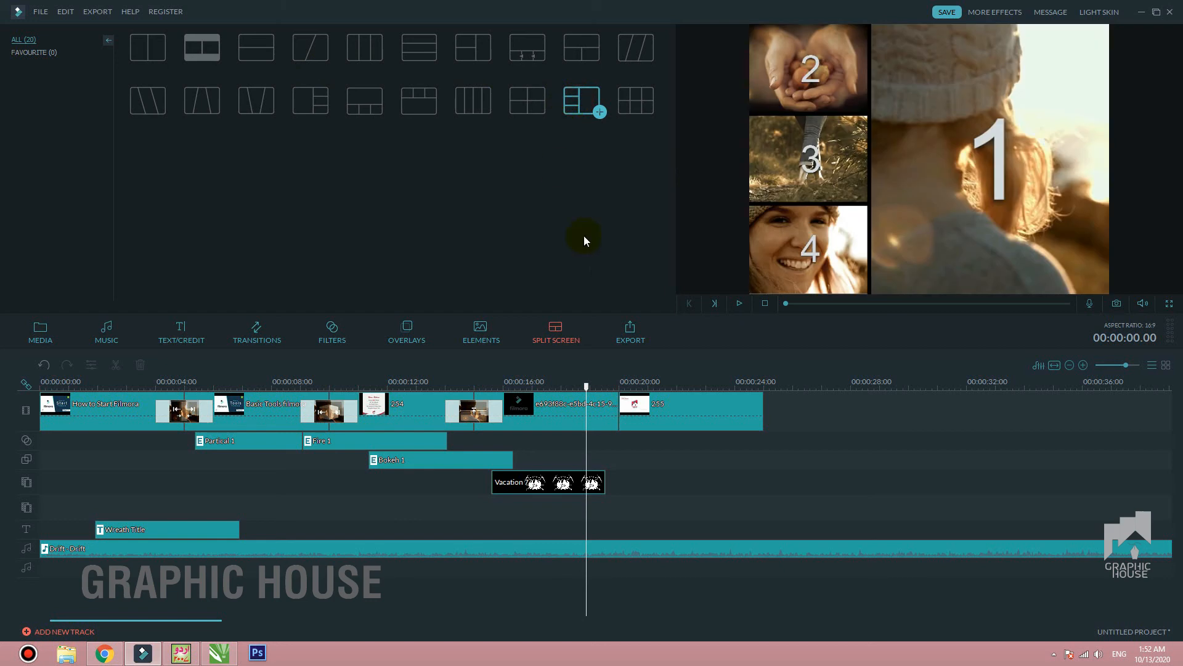
Review the video export options and output settings, and close the output window without exporting.
click(630, 334)
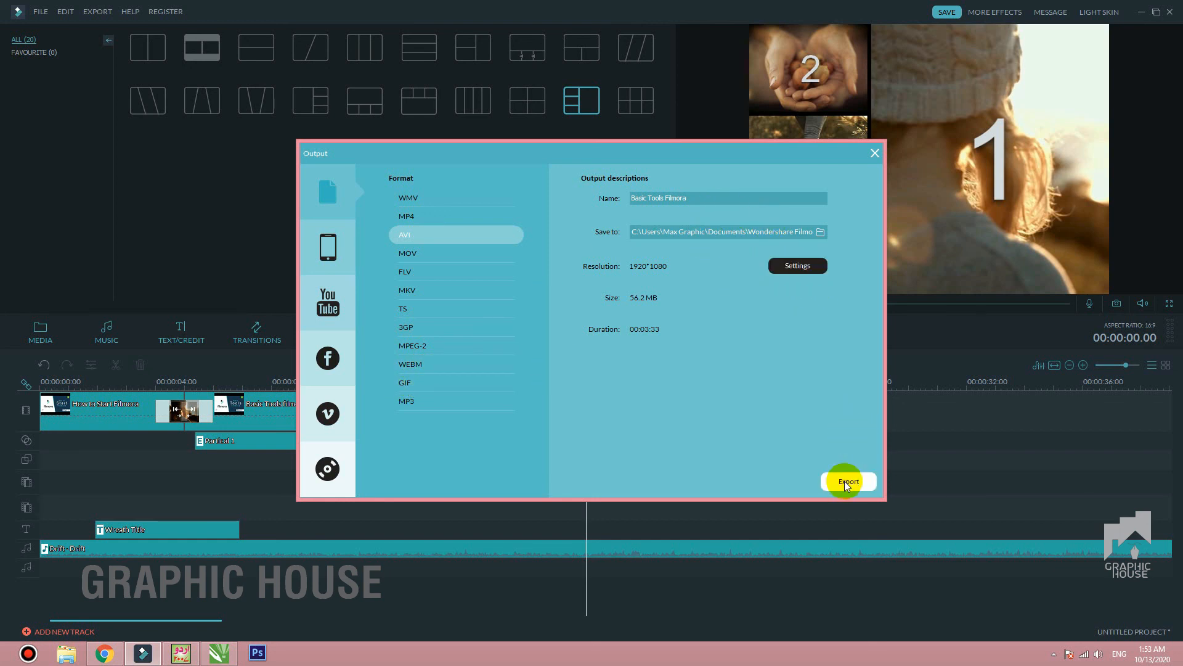
click(811, 269)
click(875, 152)
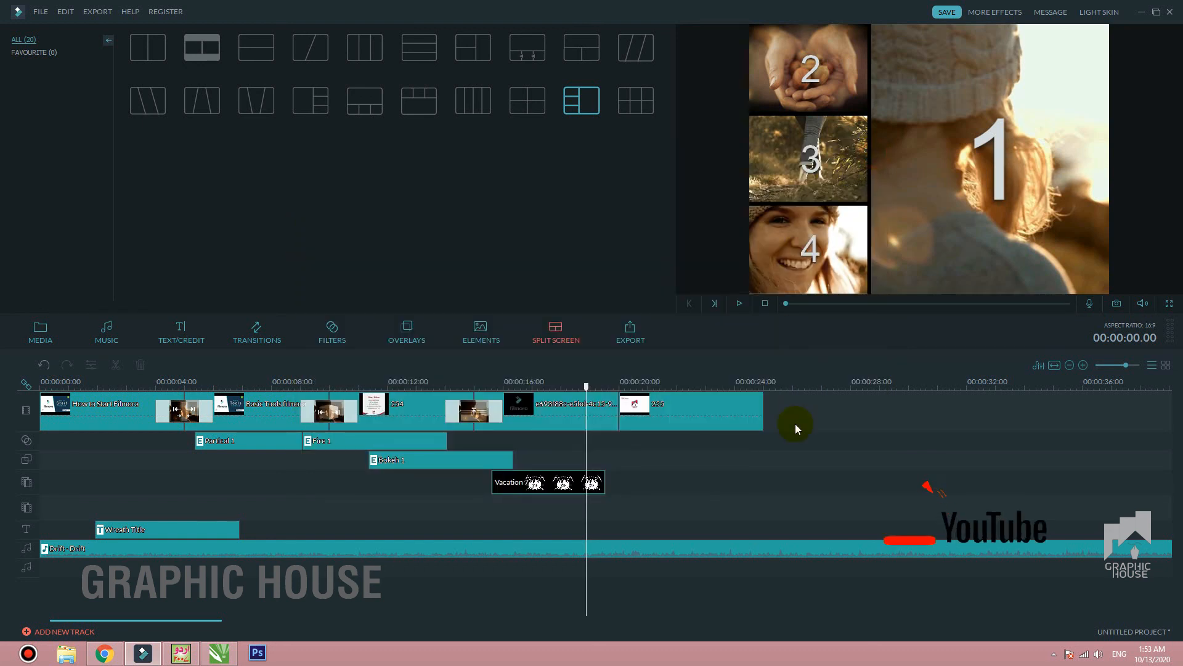